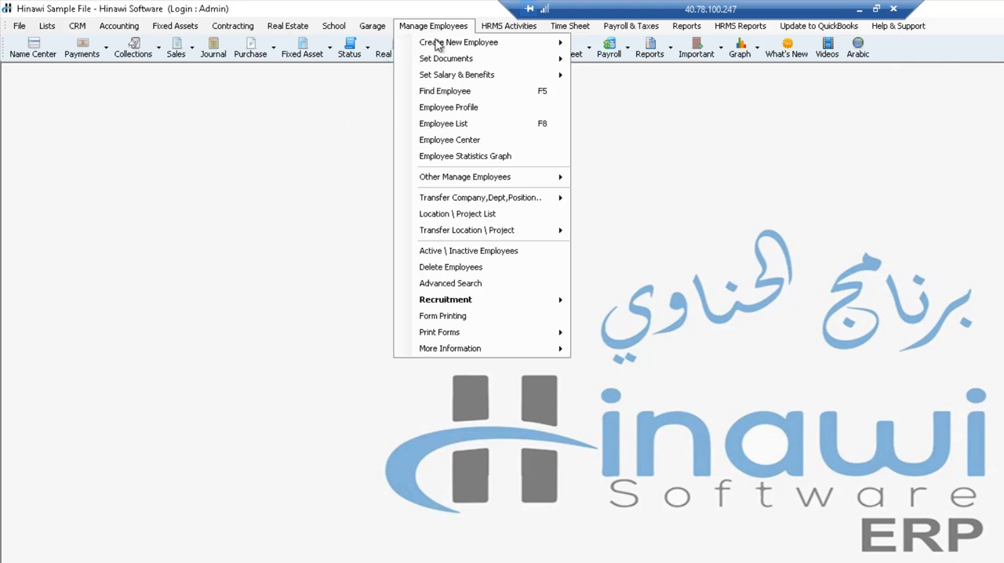
mouse_move(437, 47)
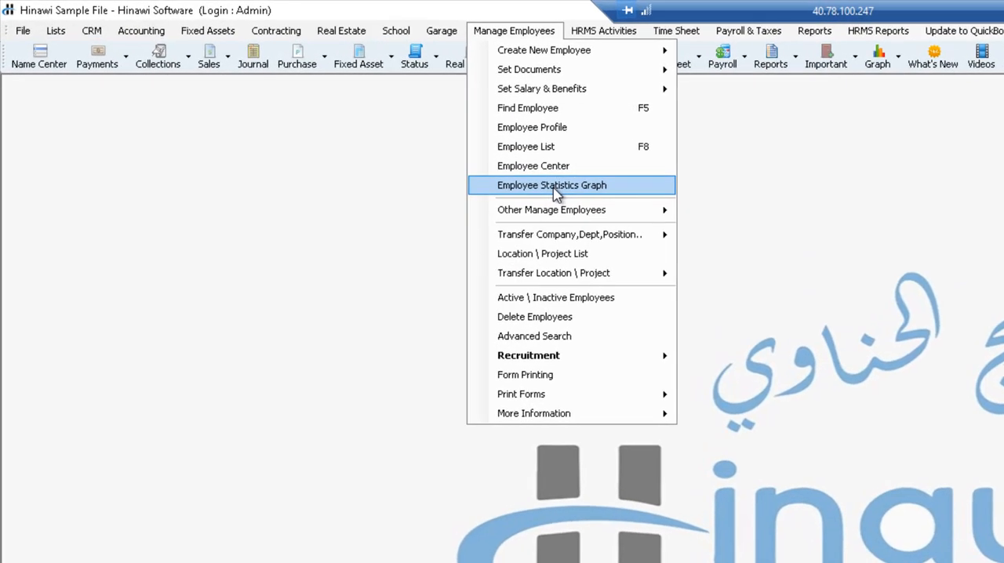
mouse_move(547, 239)
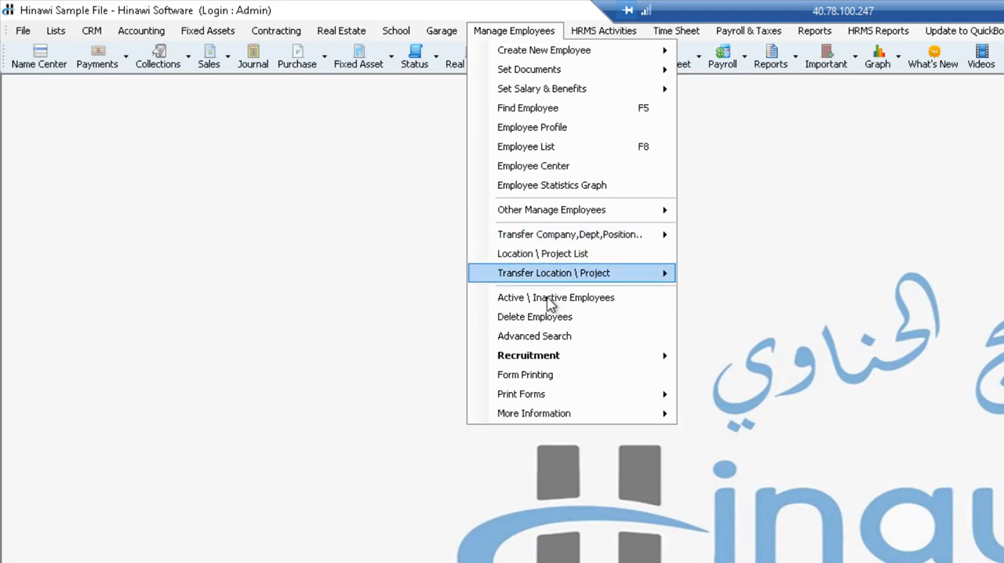
mouse_move(531, 363)
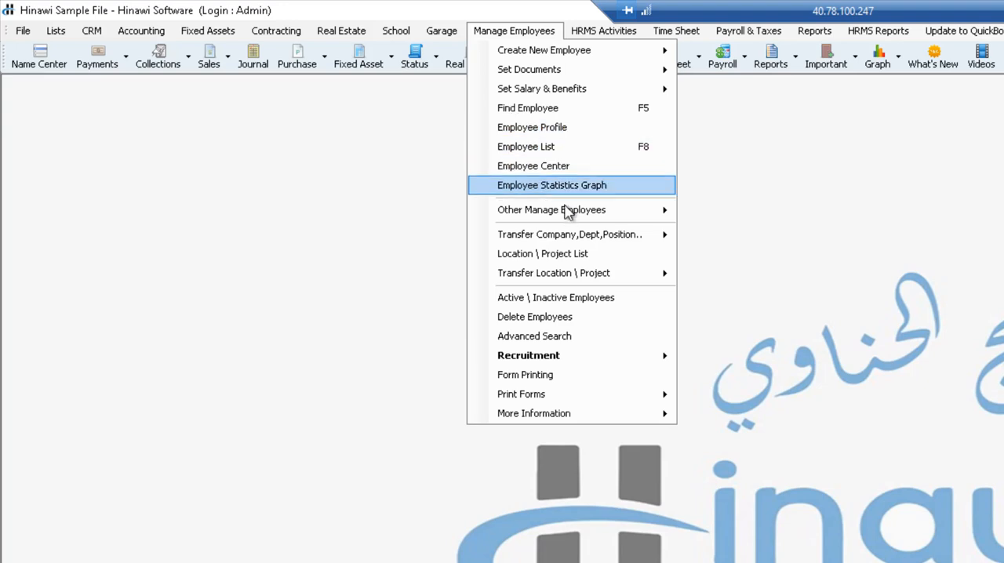
mouse_move(559, 210)
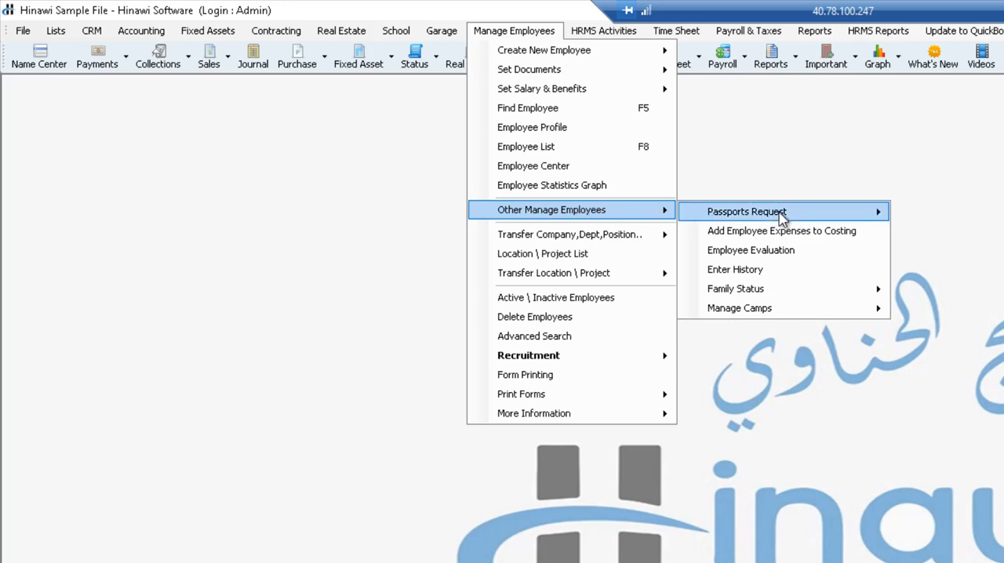
mouse_move(781, 217)
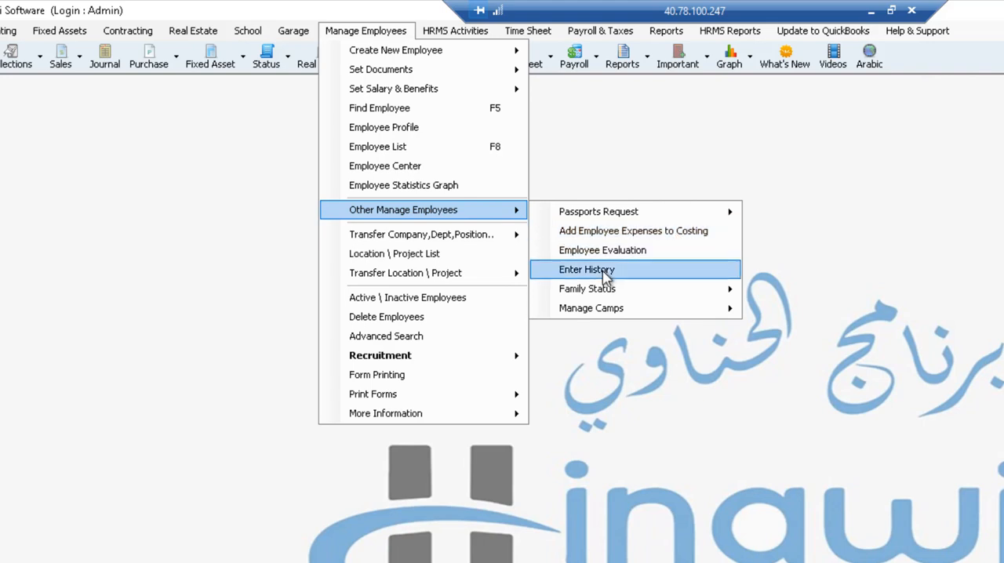
mouse_move(603, 286)
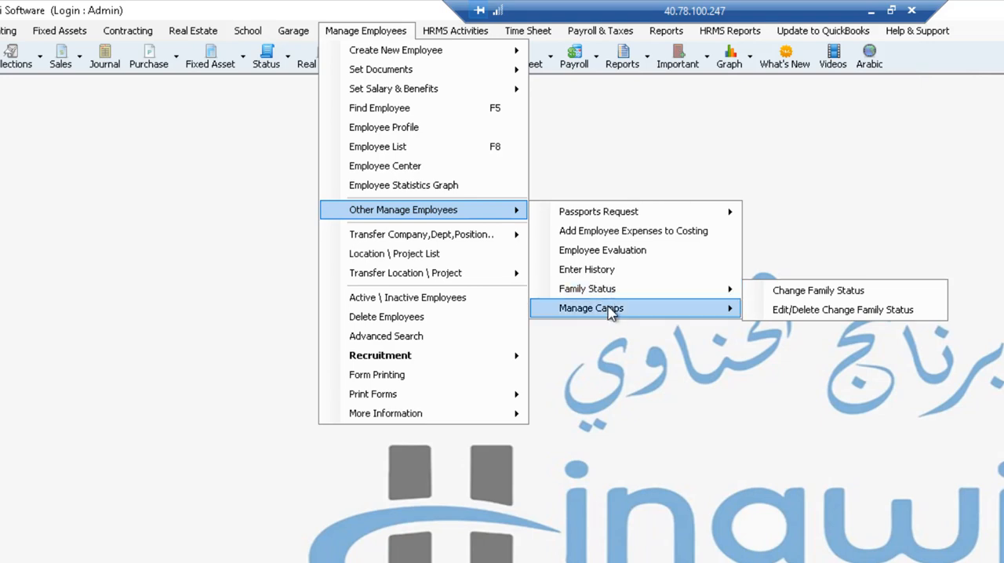
mouse_move(607, 308)
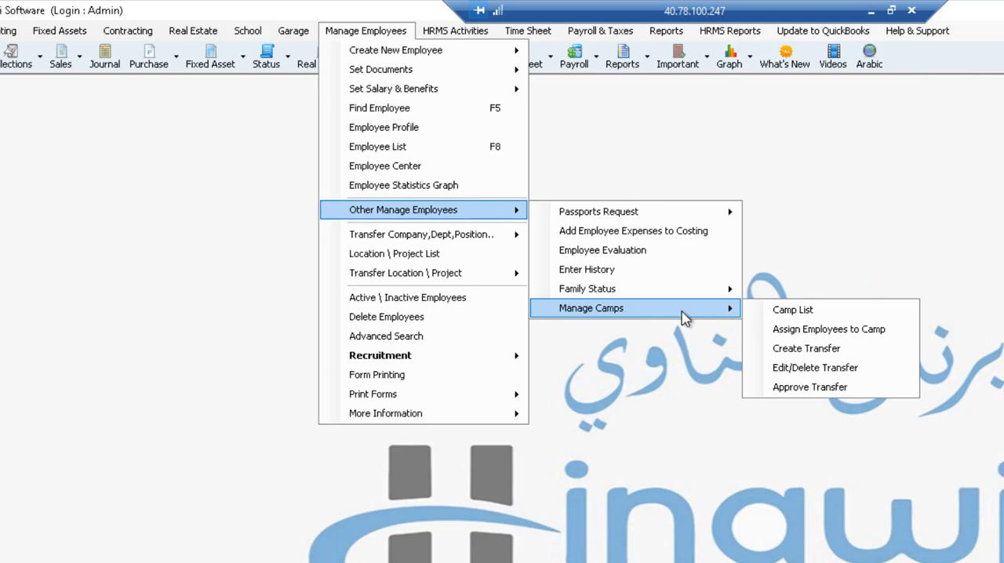
Try to start a passport request for Employee1 1223 of company Henley Course 07-03-2020, and close the request form.
mouse_move(590, 212)
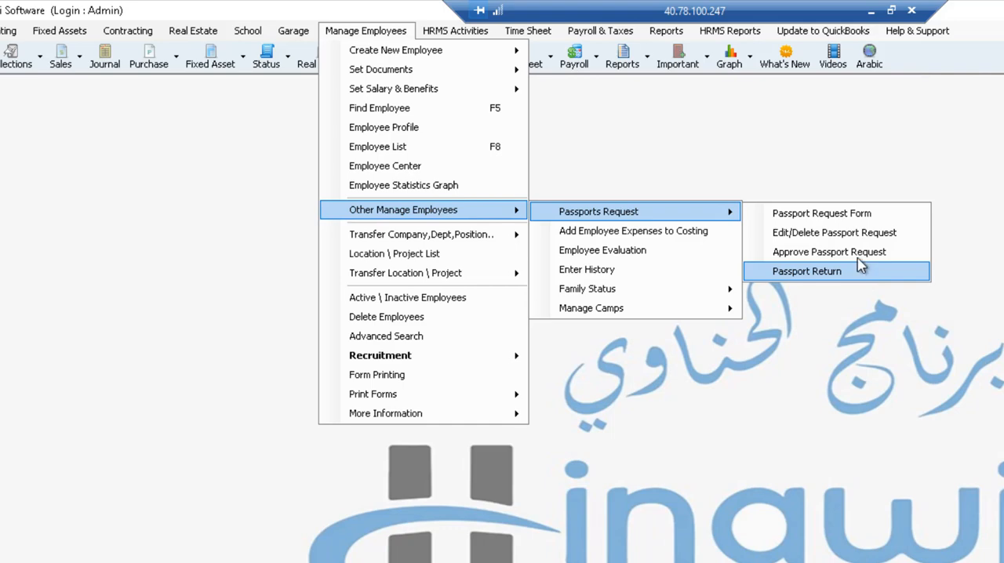
click(841, 224)
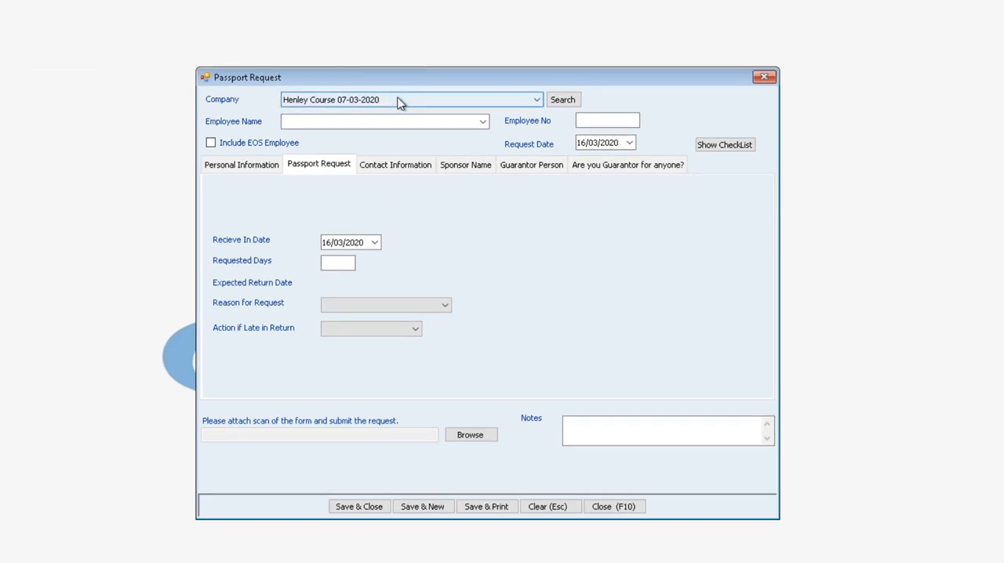
click(400, 100)
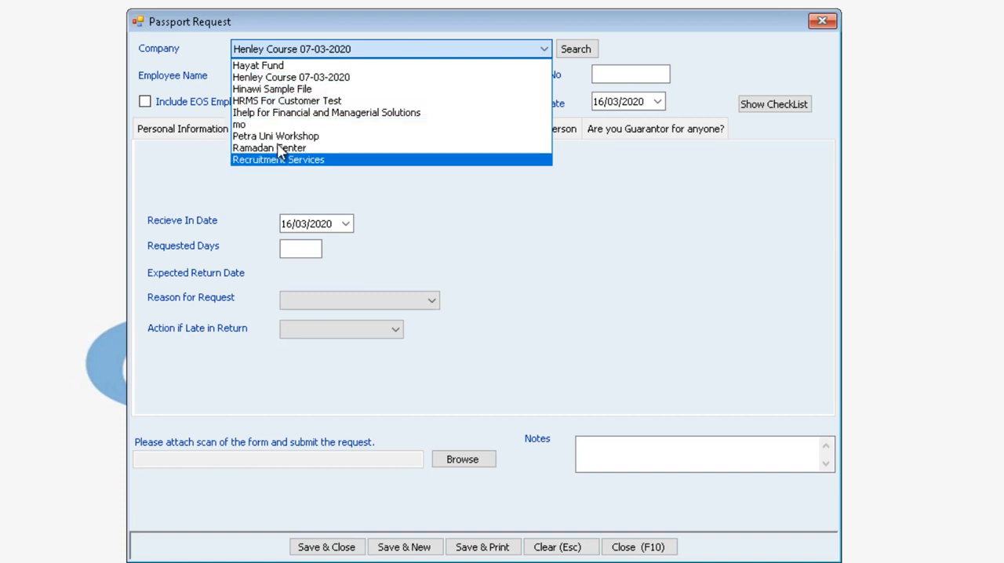
click(271, 78)
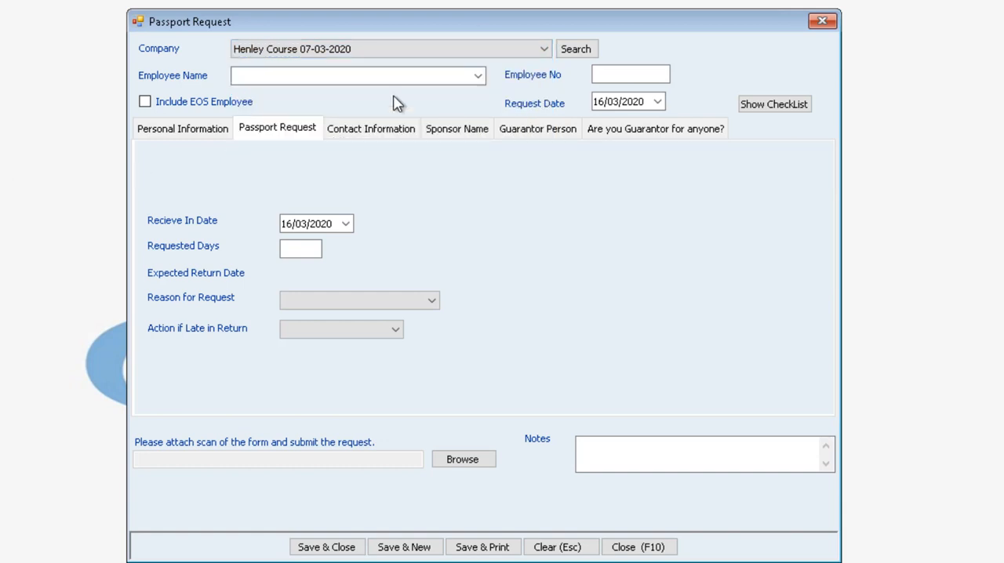
click(477, 76)
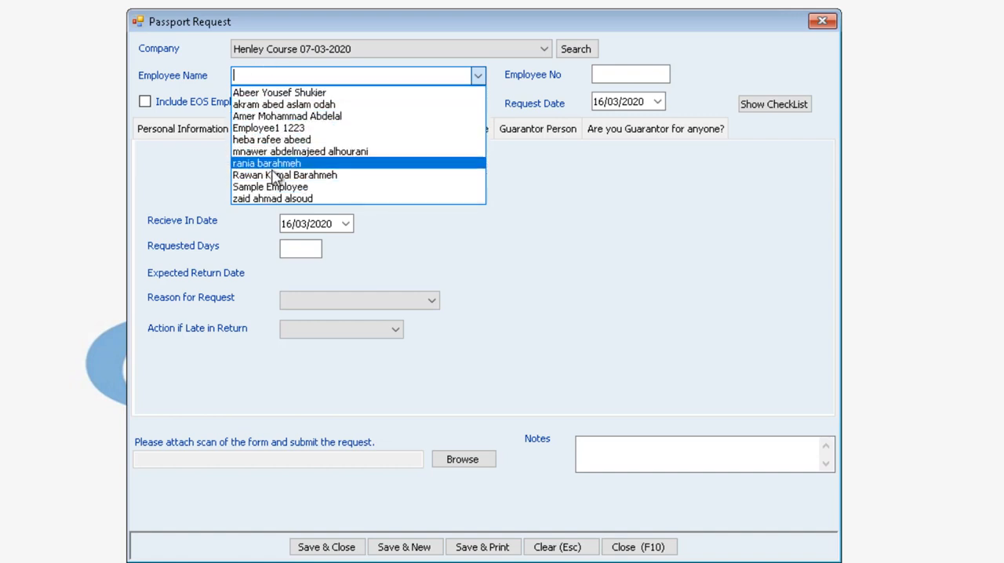
click(271, 128)
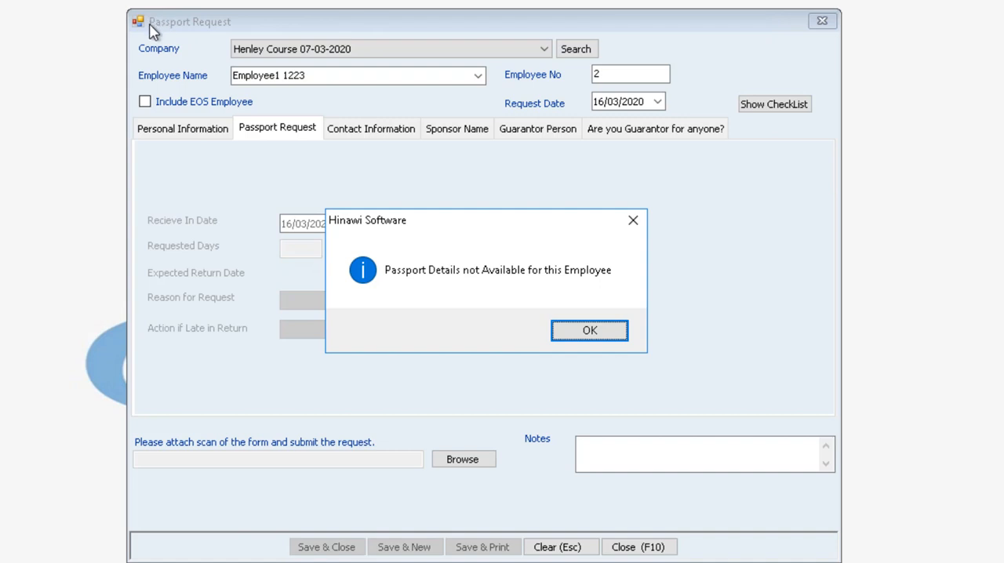
click(610, 332)
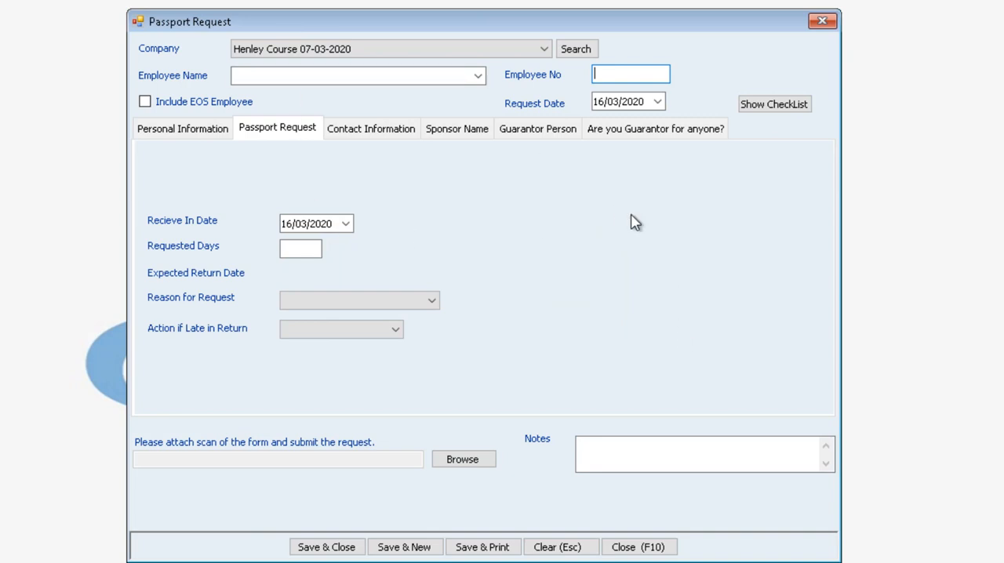
click(822, 21)
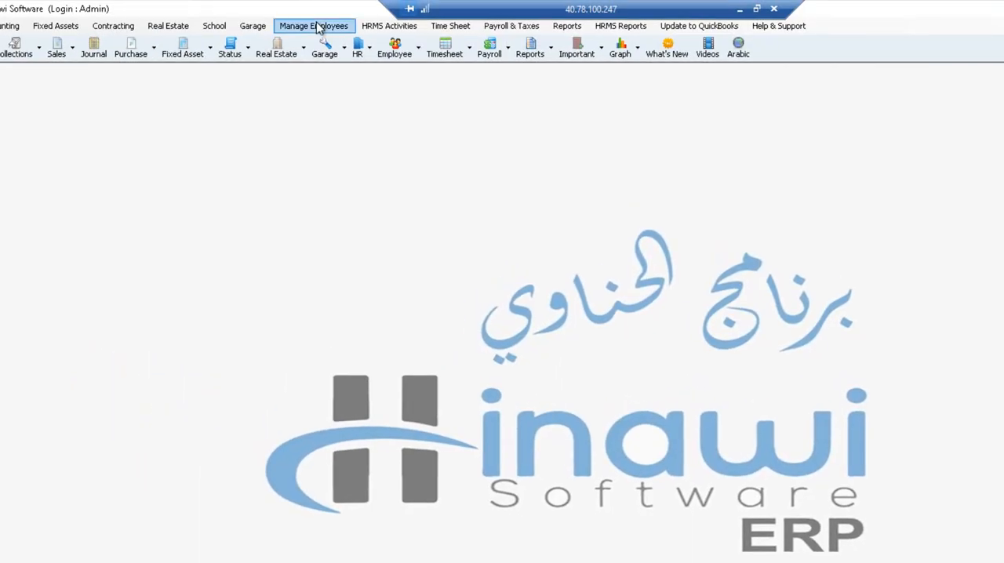
Open the form for creating a single employee document and select Employee1 1223.
click(319, 27)
mouse_move(328, 63)
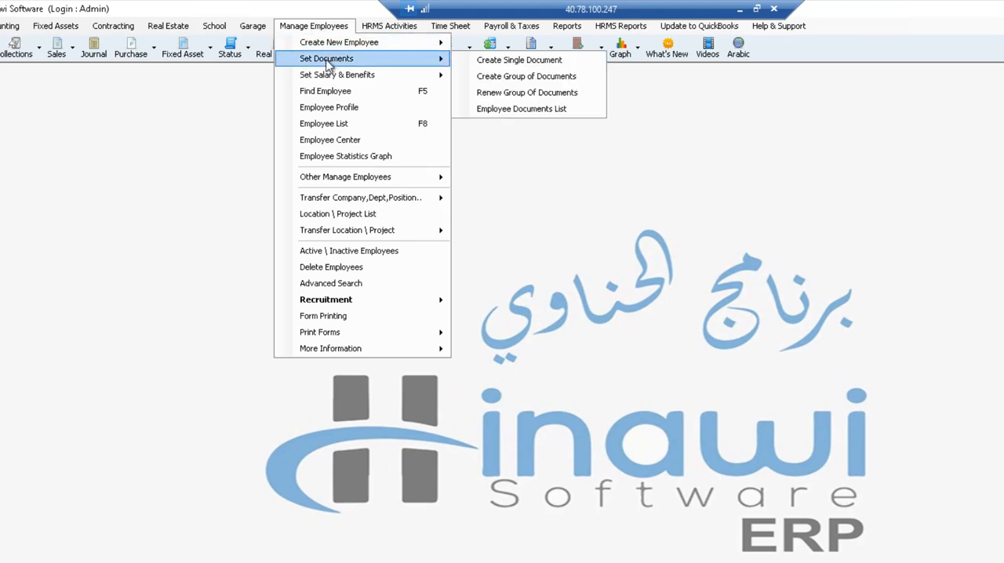
click(514, 60)
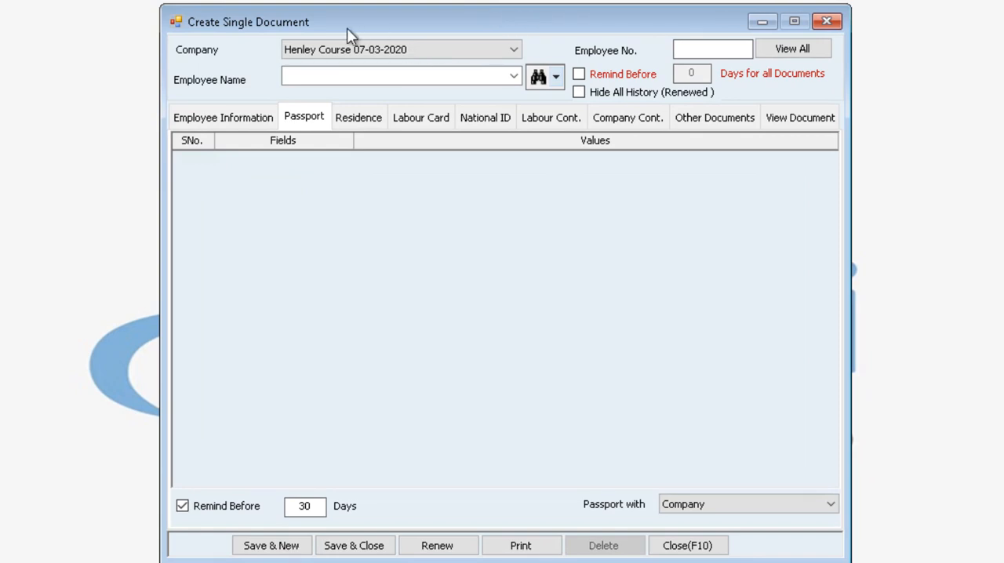
click(514, 76)
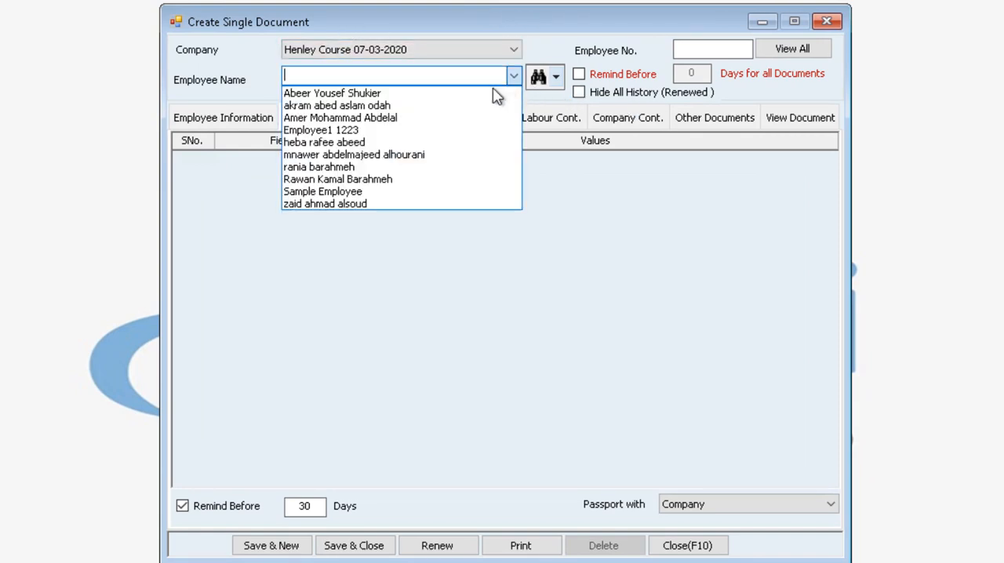
click(386, 130)
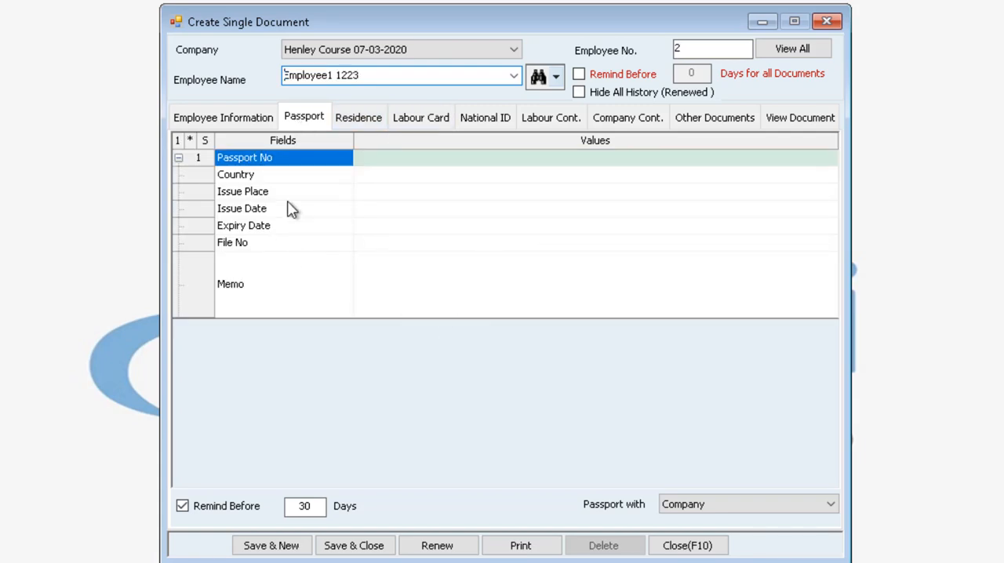
Enter the employee's passport number and set the passport's country to Jordan.
click(407, 160)
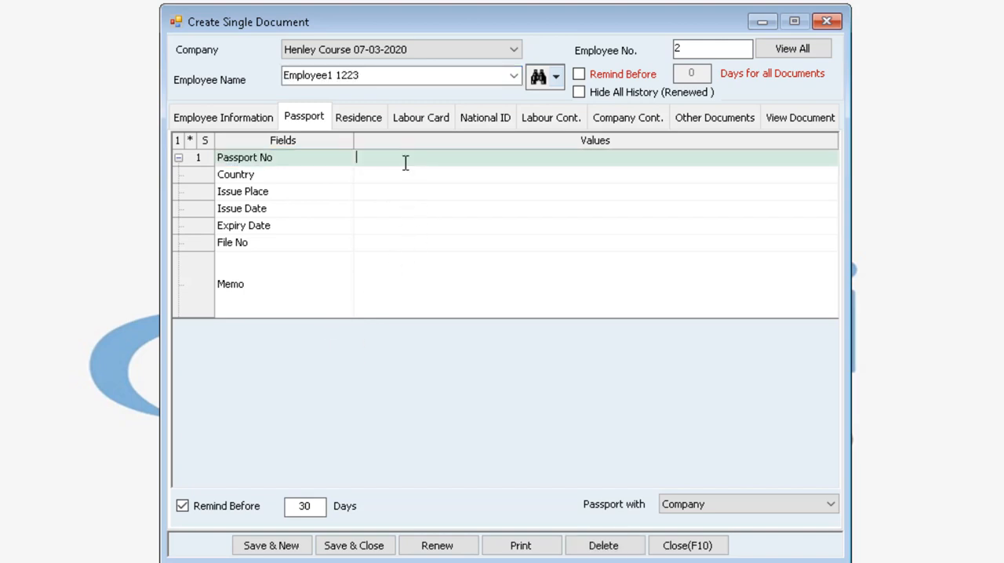
text(1234)
click(369, 179)
click(830, 179)
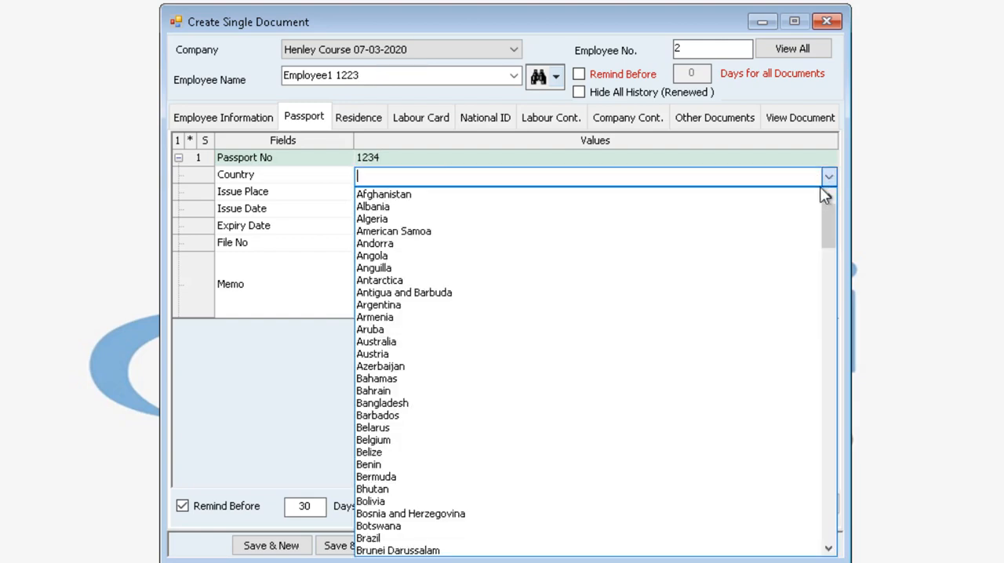
text(Jamaica)
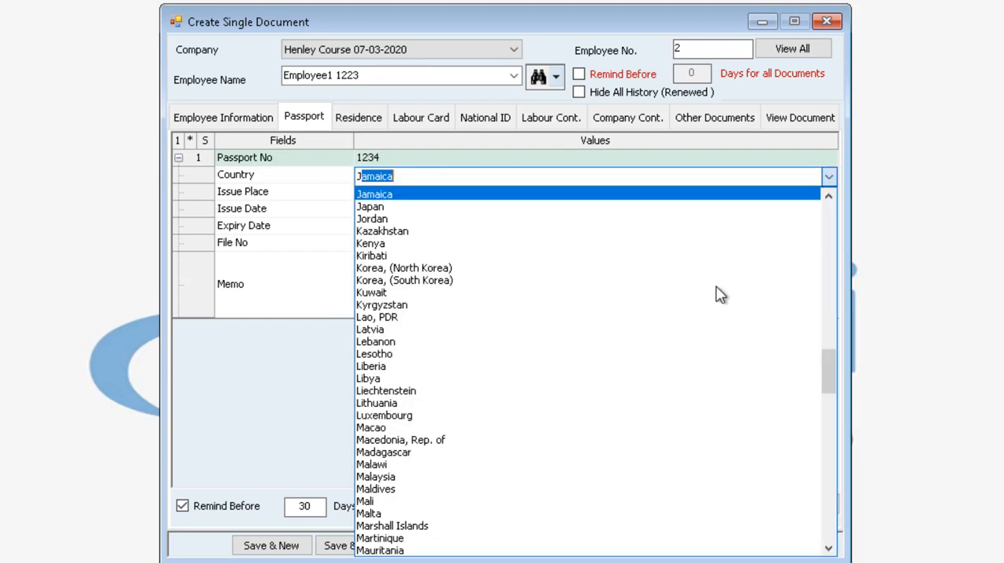
click(383, 219)
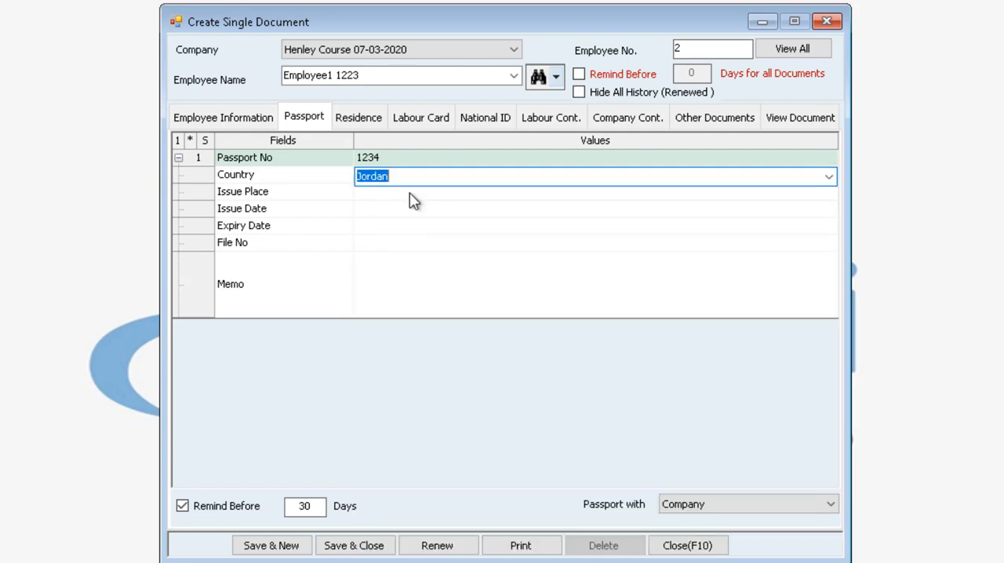
Set the passport's issue place to Amman, dismissing the new city form without adding anything.
click(410, 194)
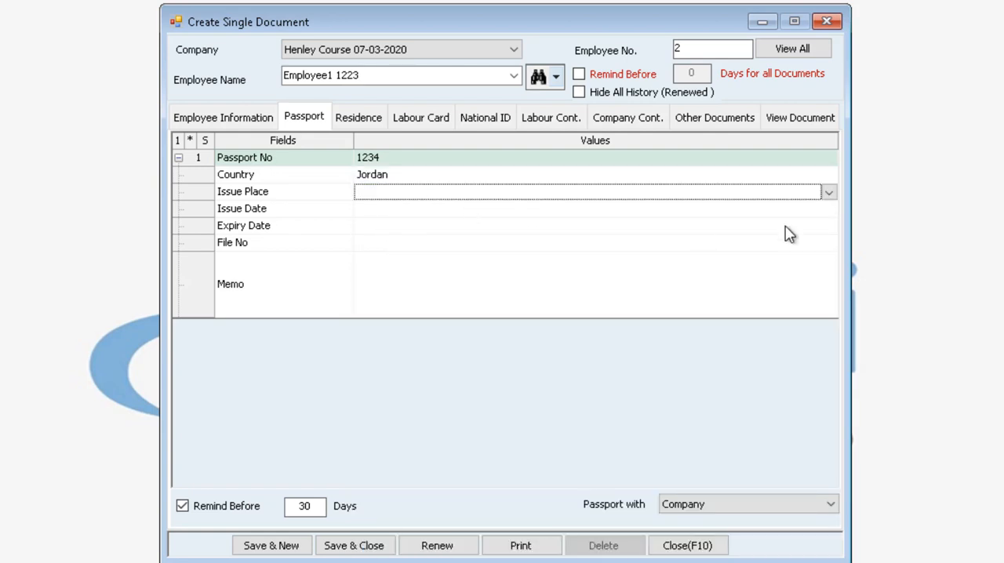
click(829, 194)
click(382, 227)
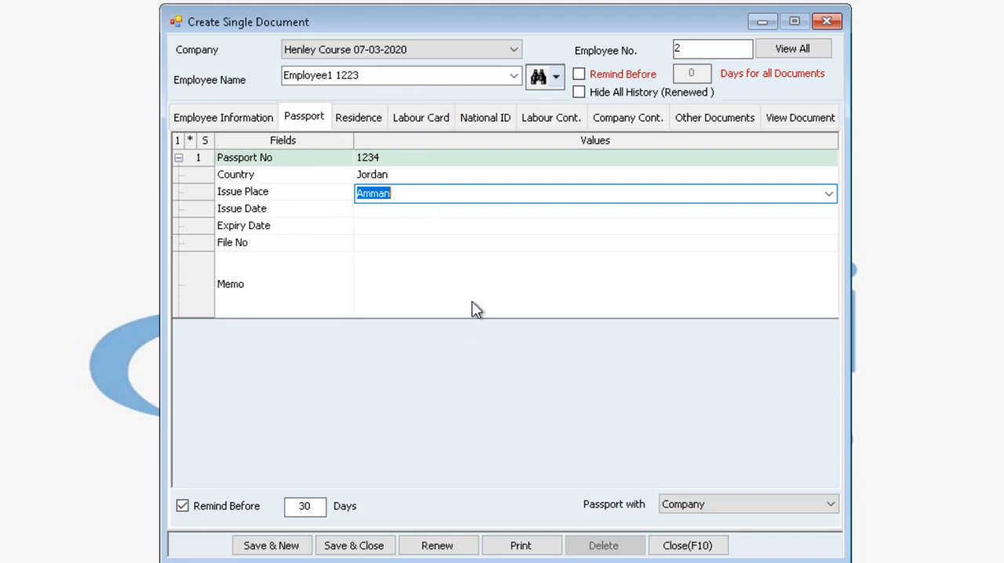
double_click(376, 202)
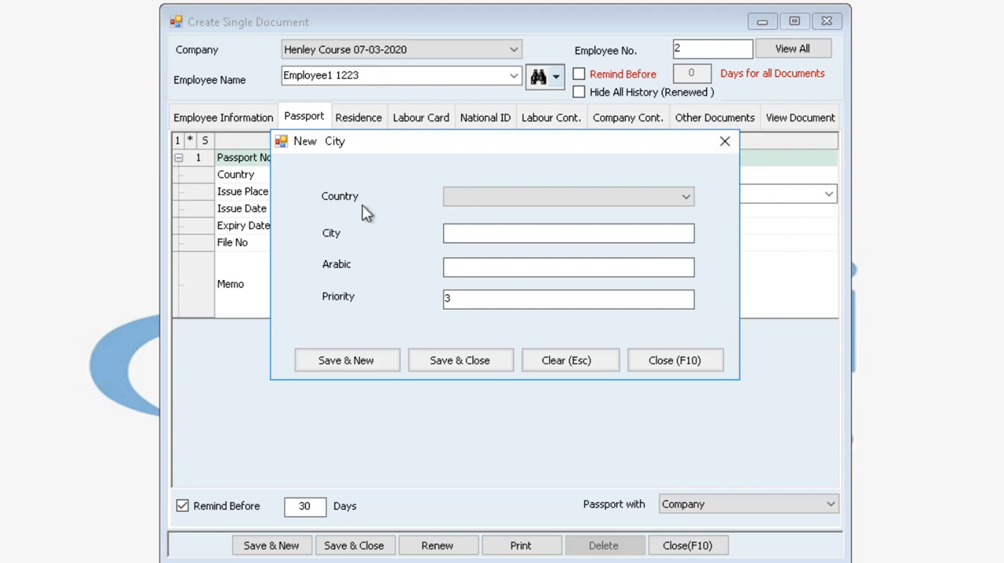
click(725, 142)
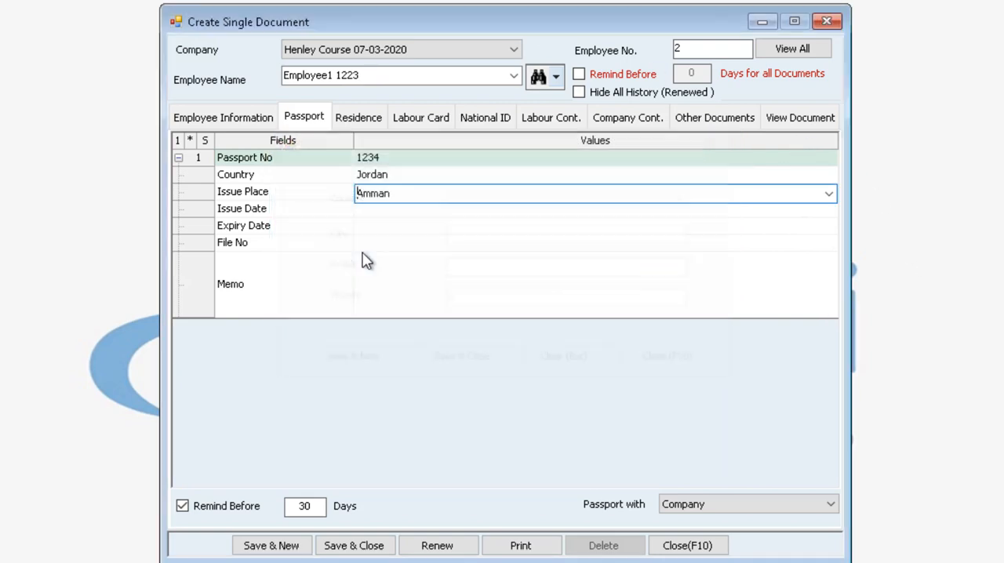
Set the passport's issue date to 01/01/2019.
click(391, 210)
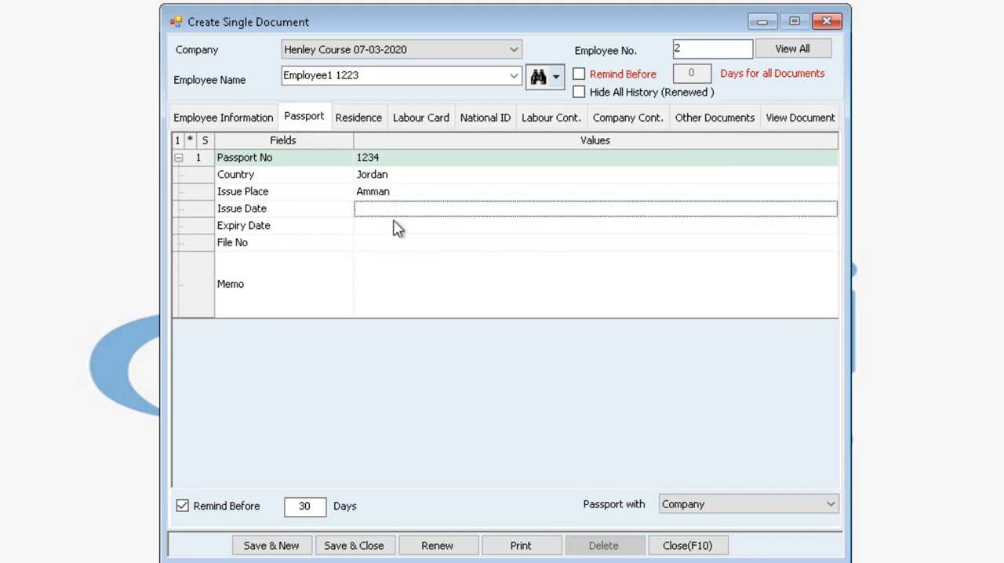
click(360, 212)
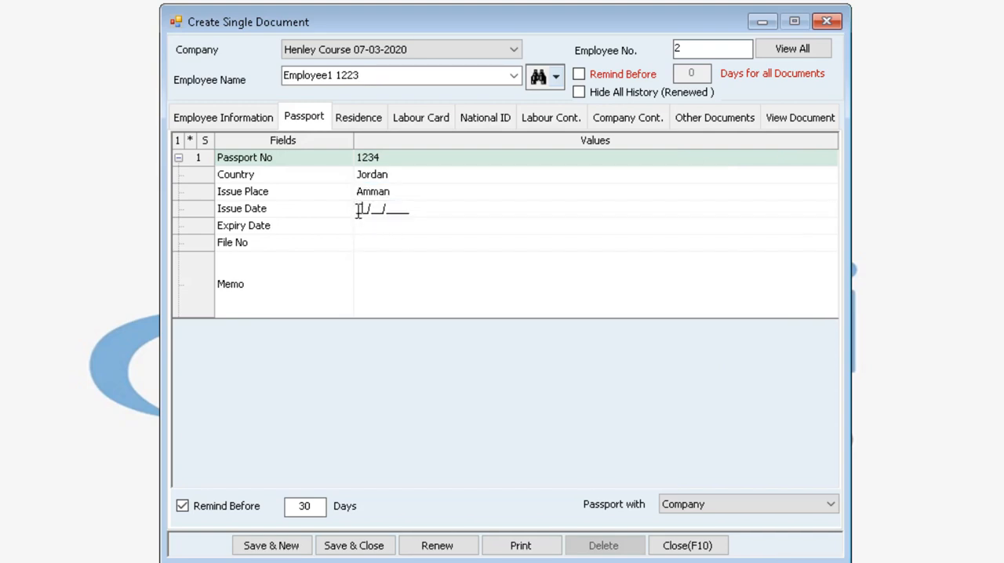
text(01/01/2019)
key(Tab)
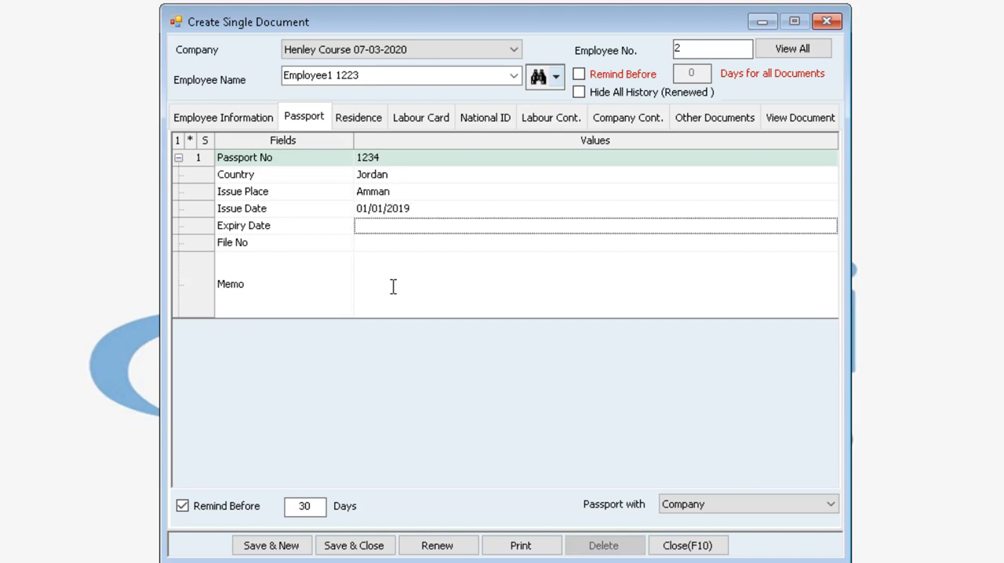
Set the passport's expiry date to 01/01/2024.
click(358, 228)
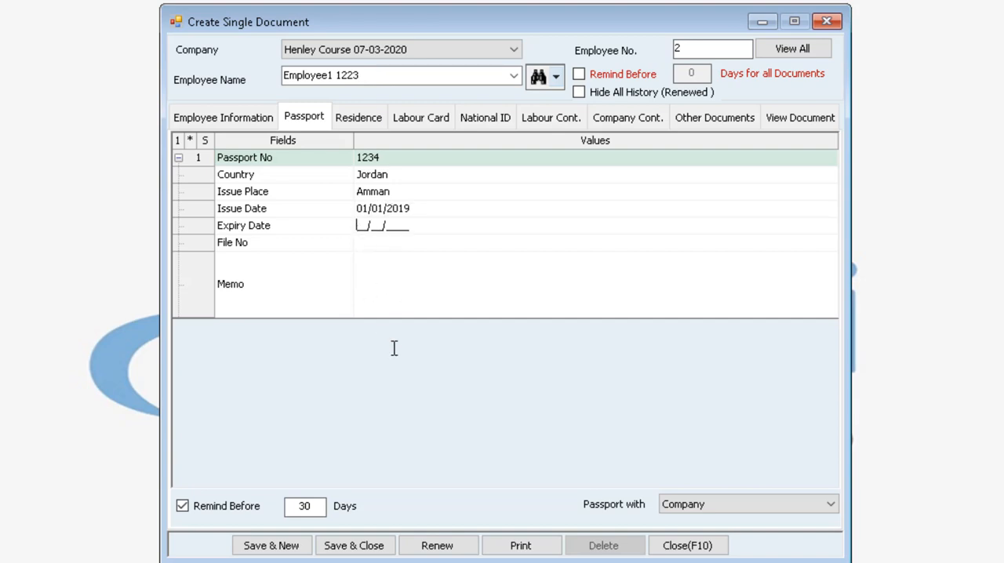
text(01/01/2024)
Enter 12345 as the file number of the passport record.
click(375, 247)
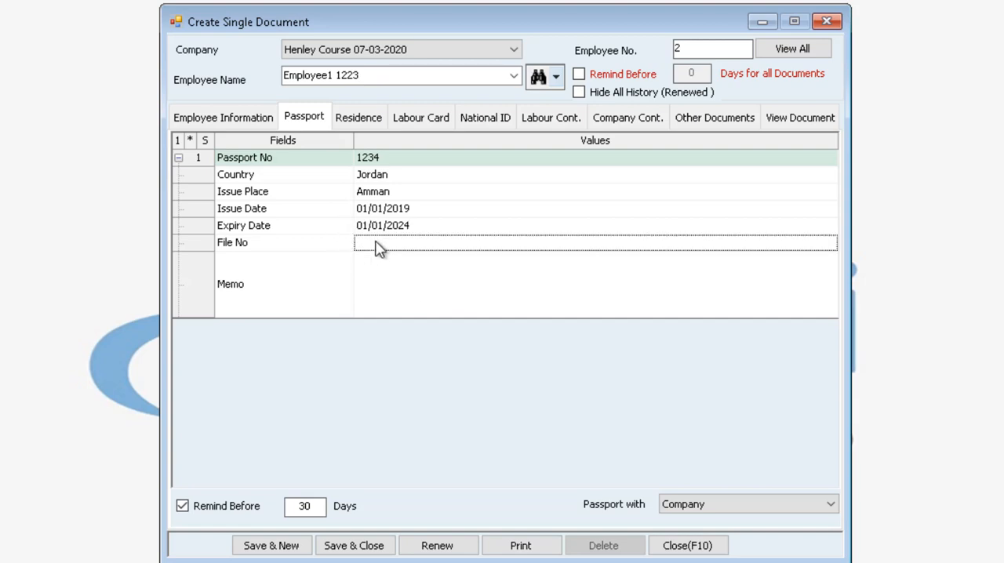
text(1234)
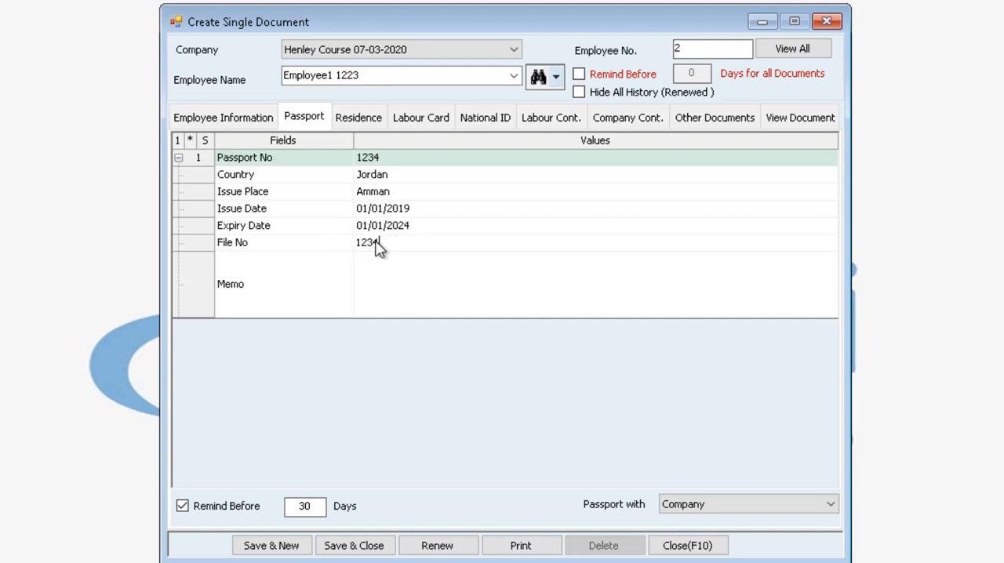
text(5)
Enter the memo "uijkkj" for the passport and record it as being held by Staff.
click(437, 303)
text(uijkkj)
click(711, 510)
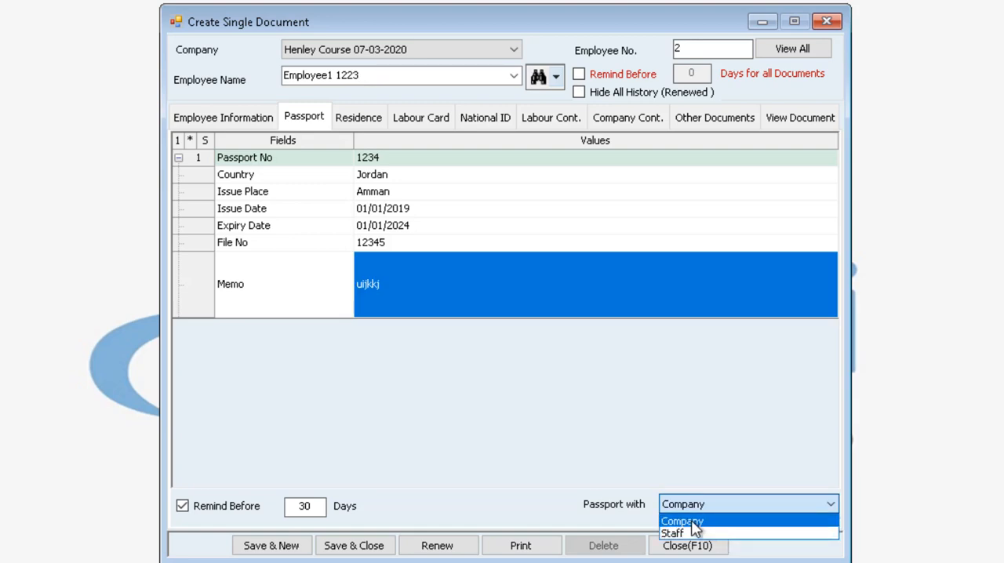
click(700, 534)
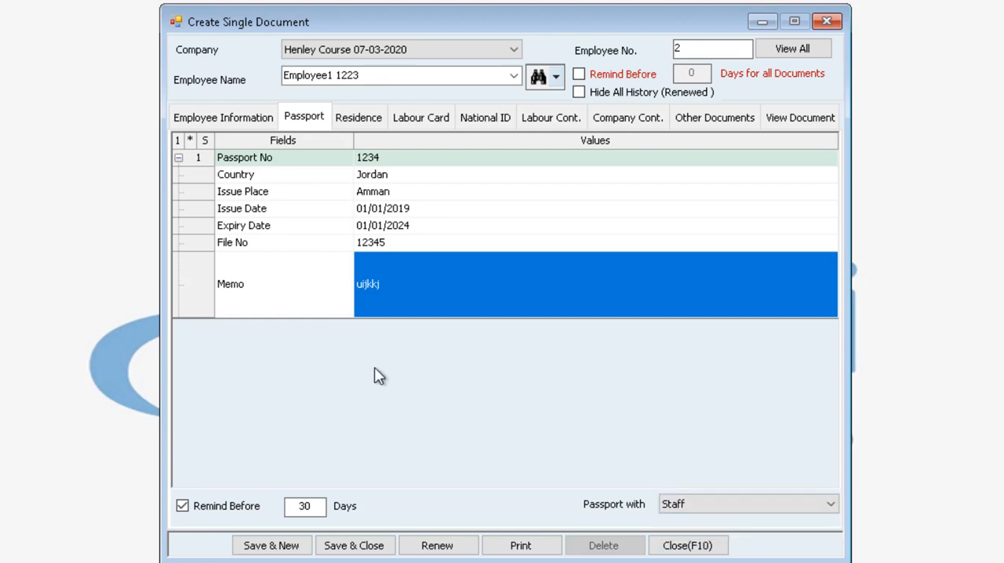
Save the passport record of Employee1 1223 and close the document form.
click(349, 547)
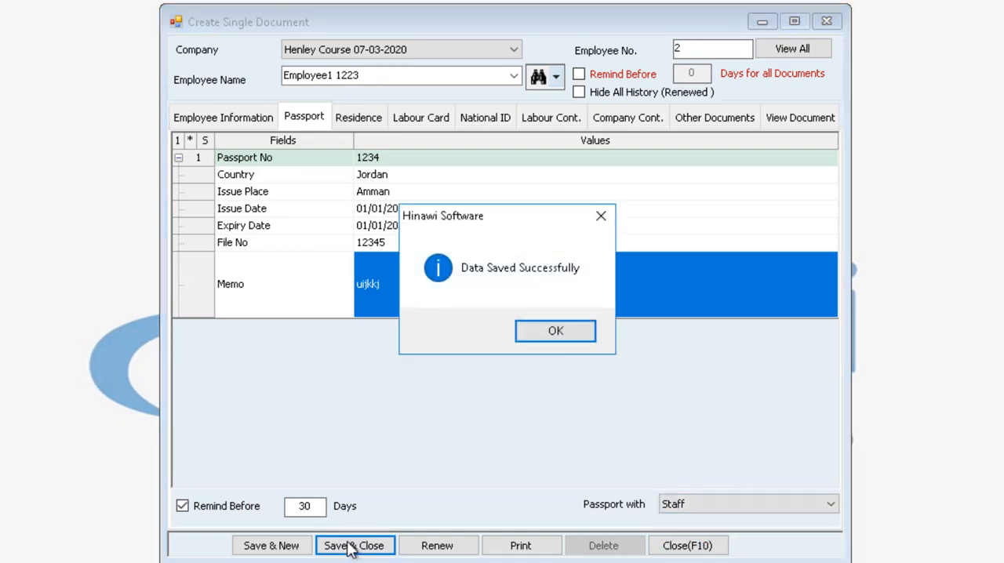
click(548, 336)
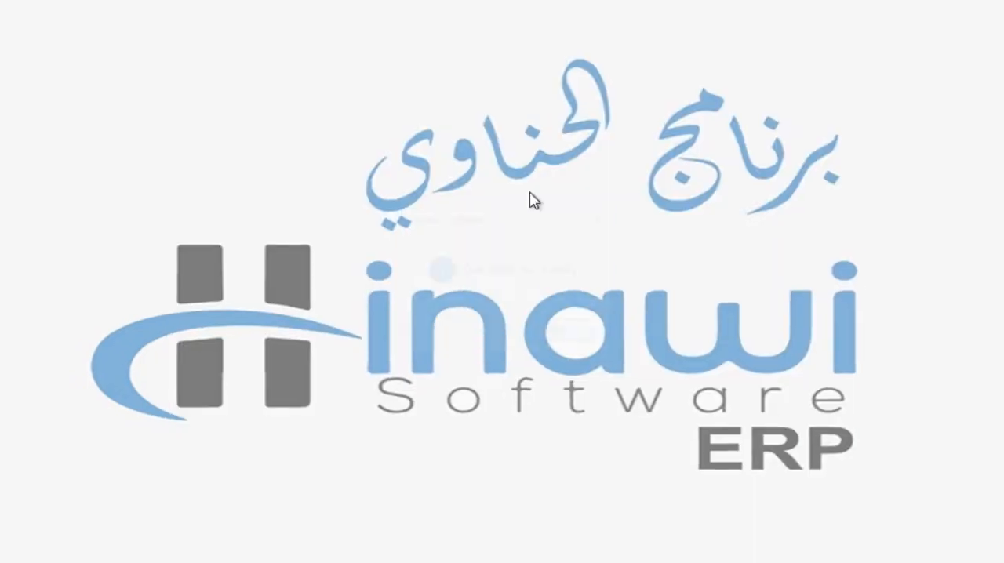
Try to create a passport request for Employee1 1223 in the Henley Course company, and leave the request form.
click(336, 29)
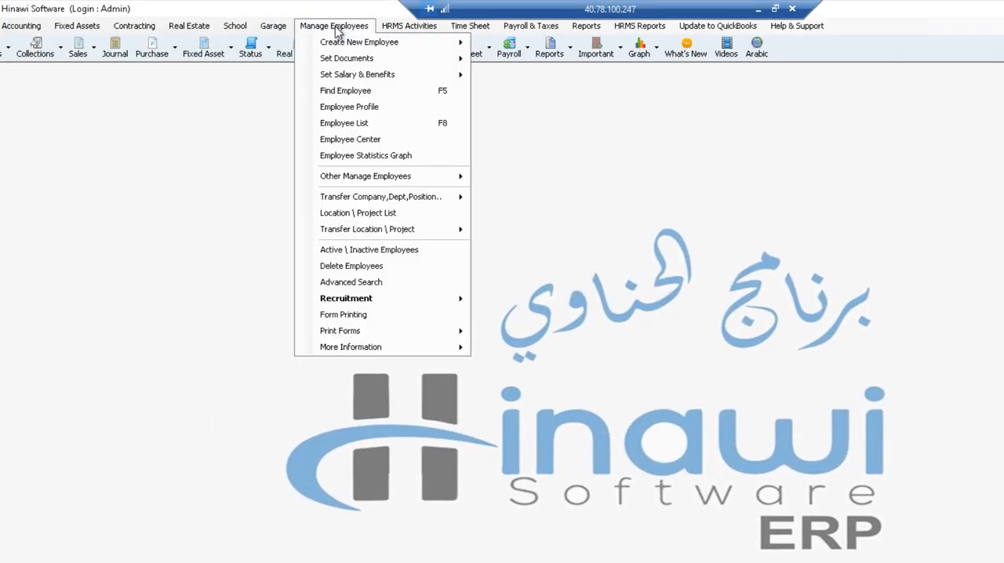
mouse_move(422, 184)
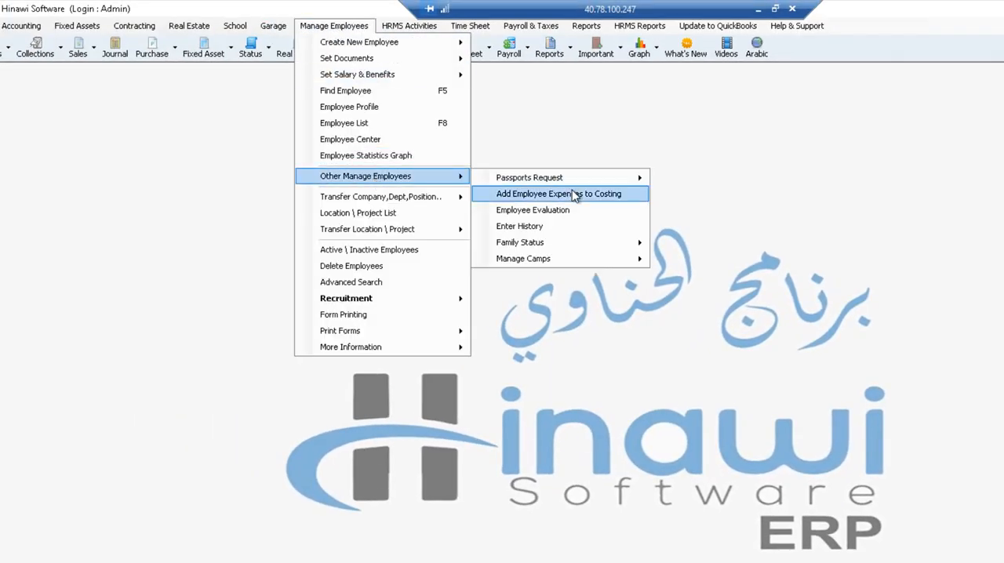
mouse_move(583, 178)
click(716, 180)
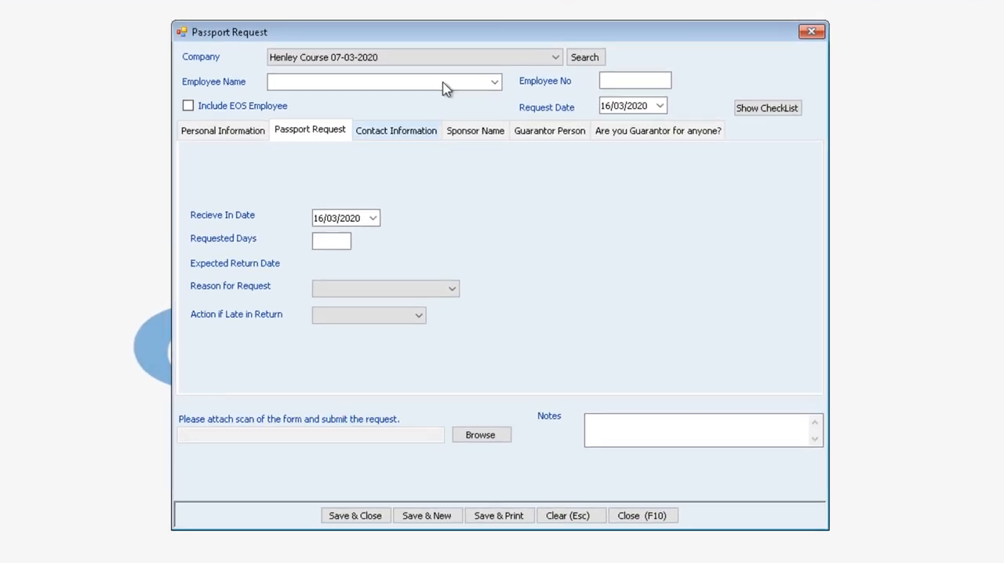
click(494, 82)
click(335, 129)
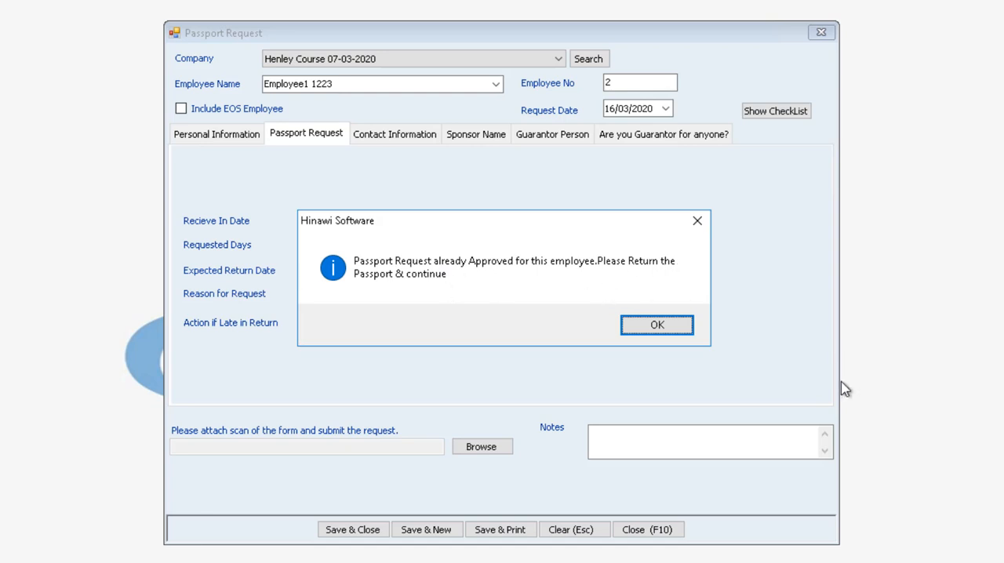
click(658, 325)
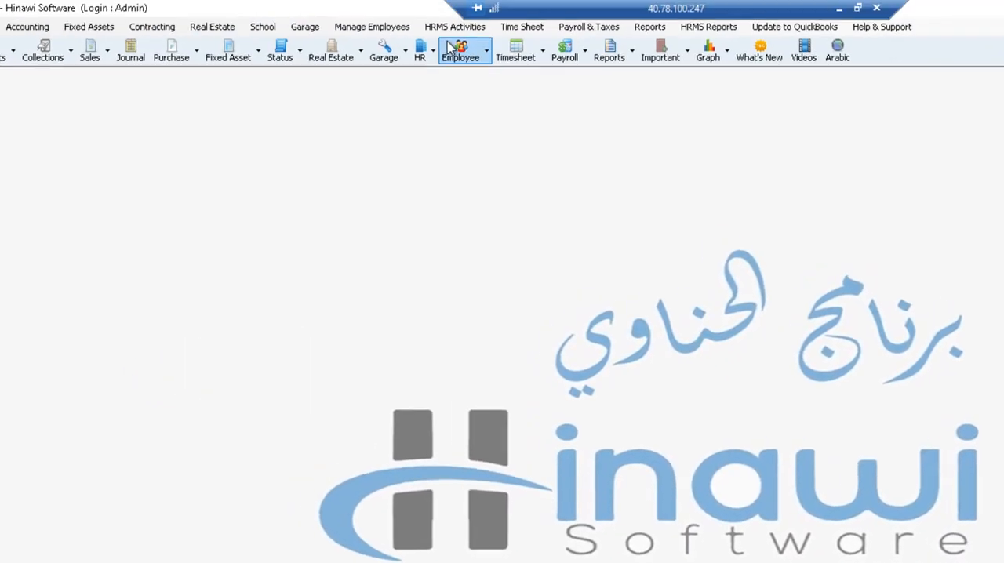
click(451, 48)
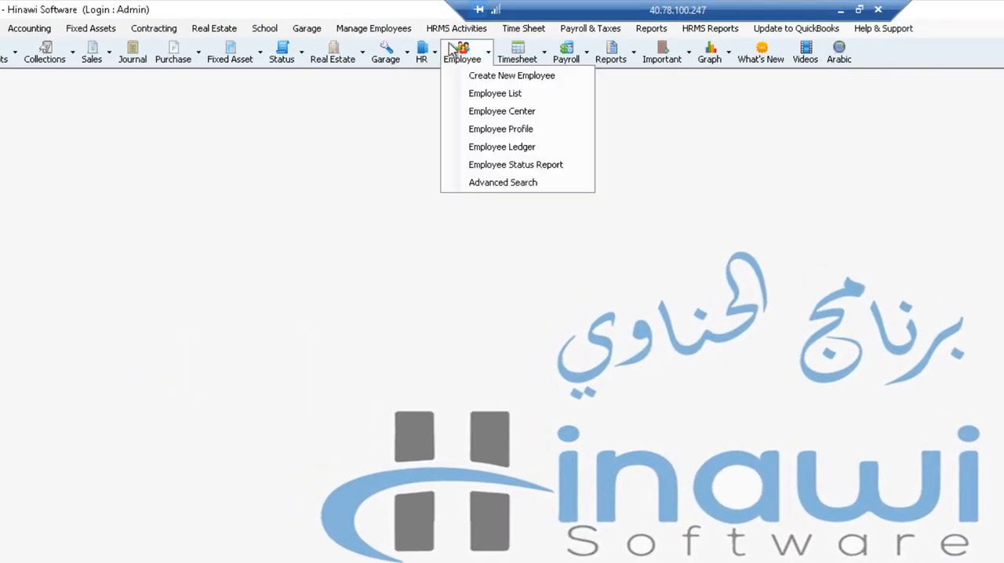
Check who holds the passport of Employee1 1223 in the employee's single document record, and close the record.
click(346, 29)
mouse_move(361, 68)
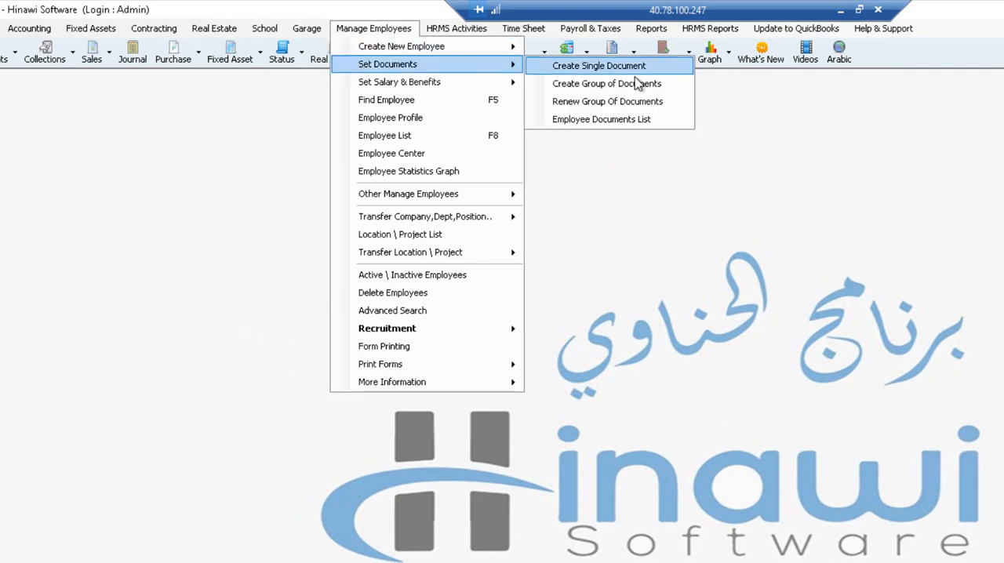
mouse_move(424, 80)
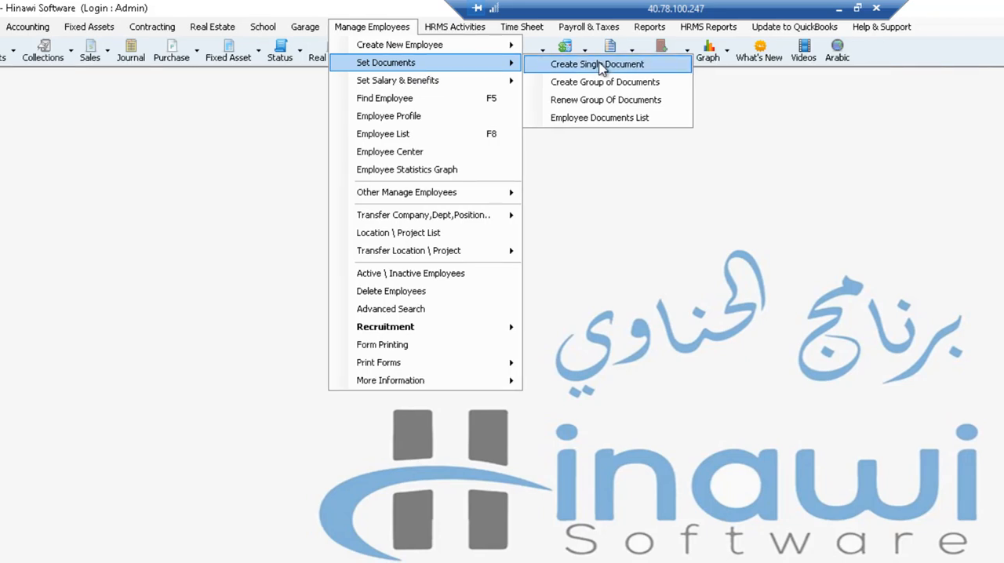
click(601, 67)
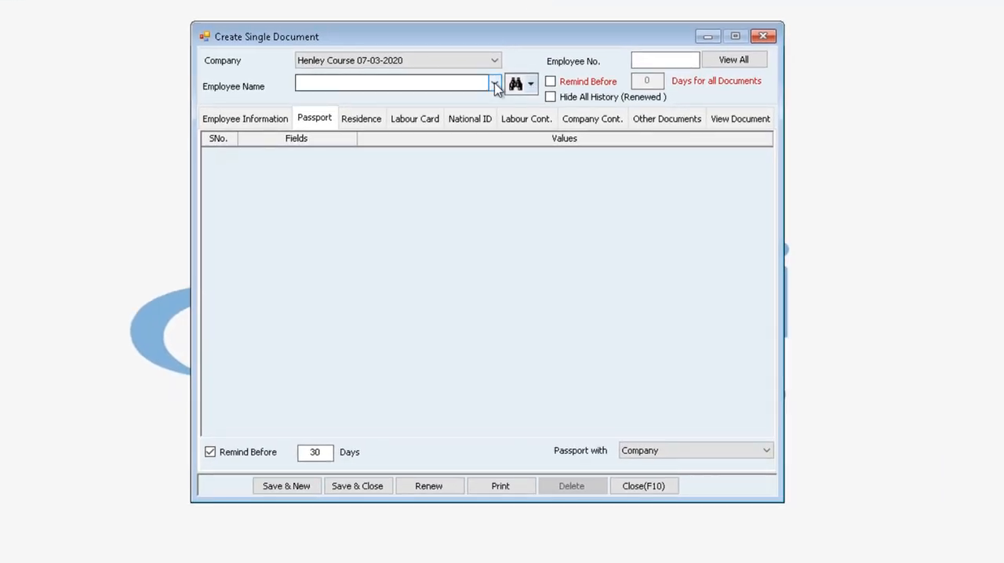
click(494, 83)
click(351, 131)
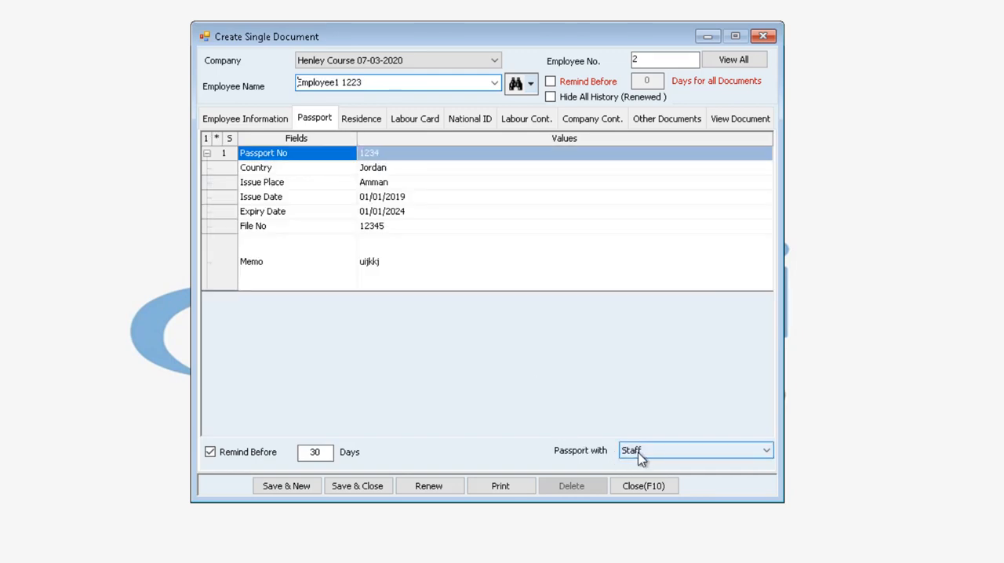
click(764, 37)
Return the passport of Employee1 1223 from the approved passport requests, saving and closing the return form.
click(308, 28)
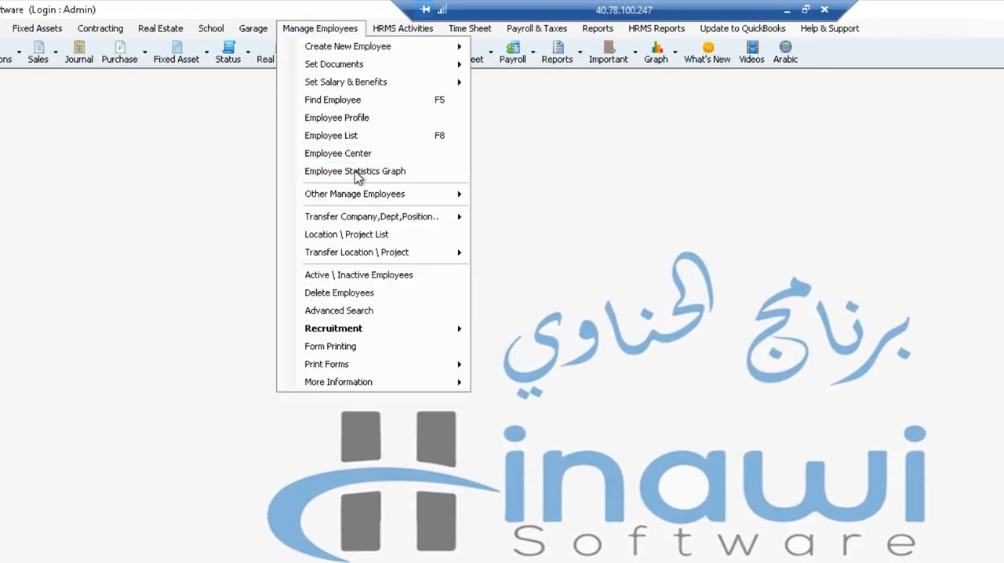
mouse_move(350, 196)
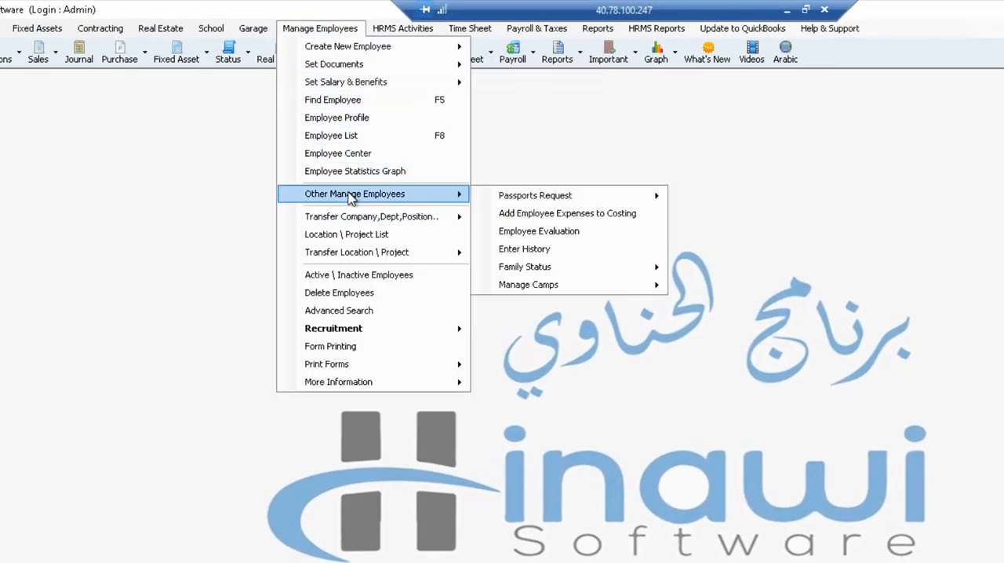
mouse_move(575, 197)
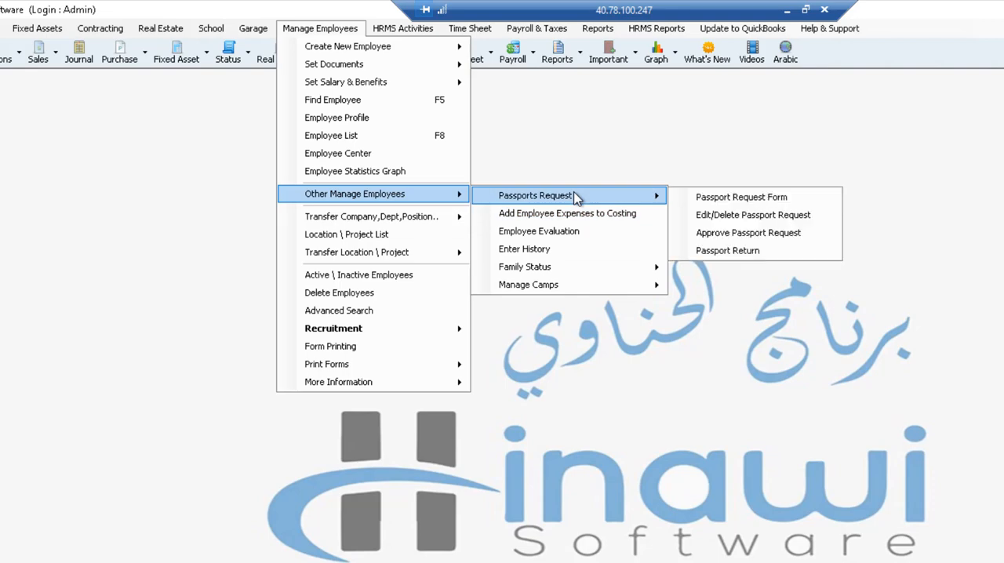
click(757, 251)
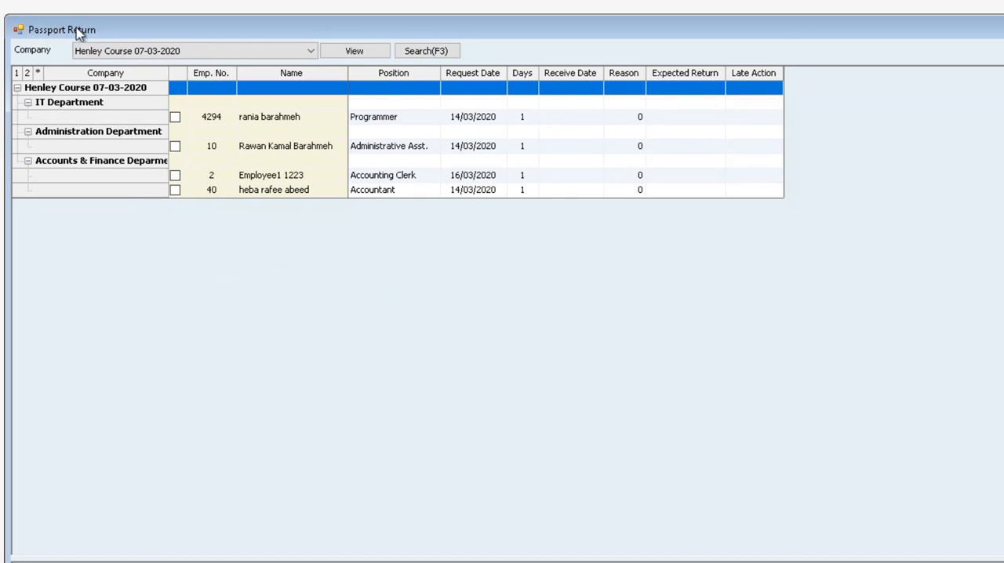
click(171, 186)
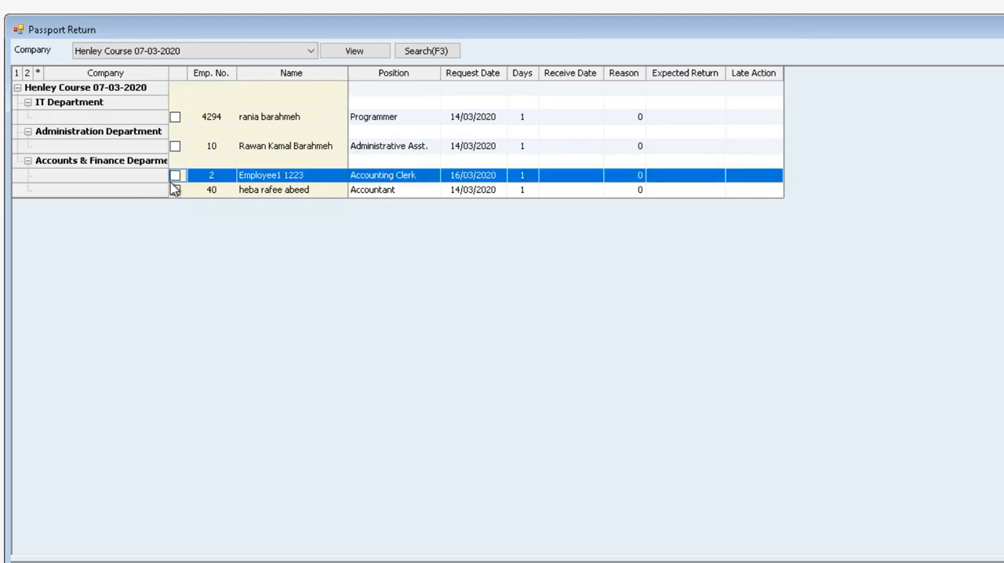
click(177, 180)
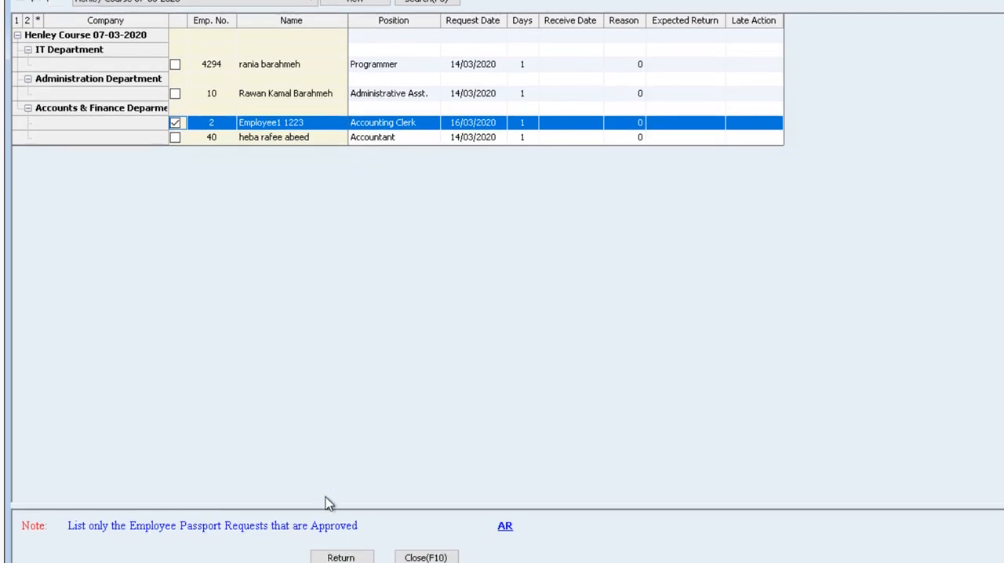
click(347, 538)
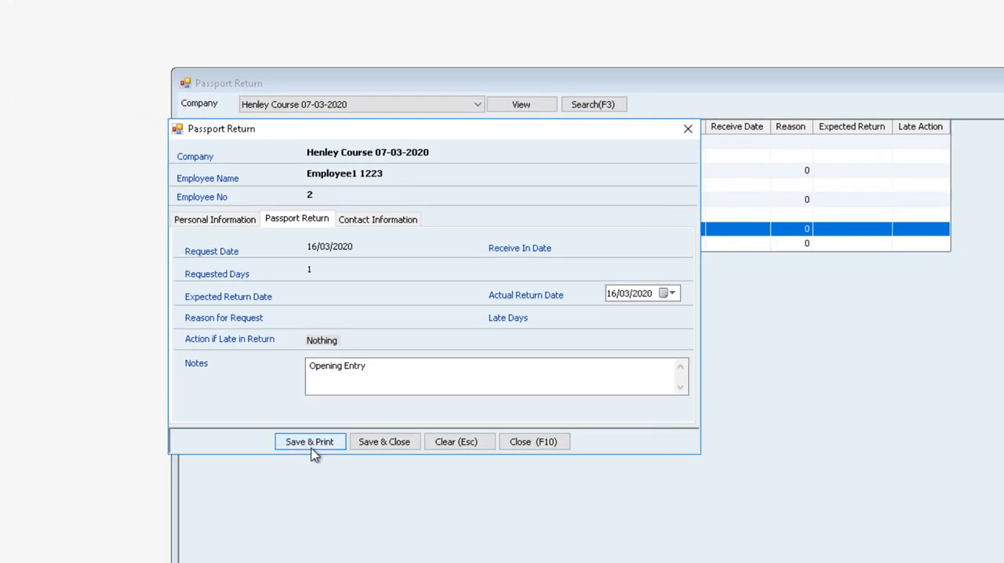
click(412, 446)
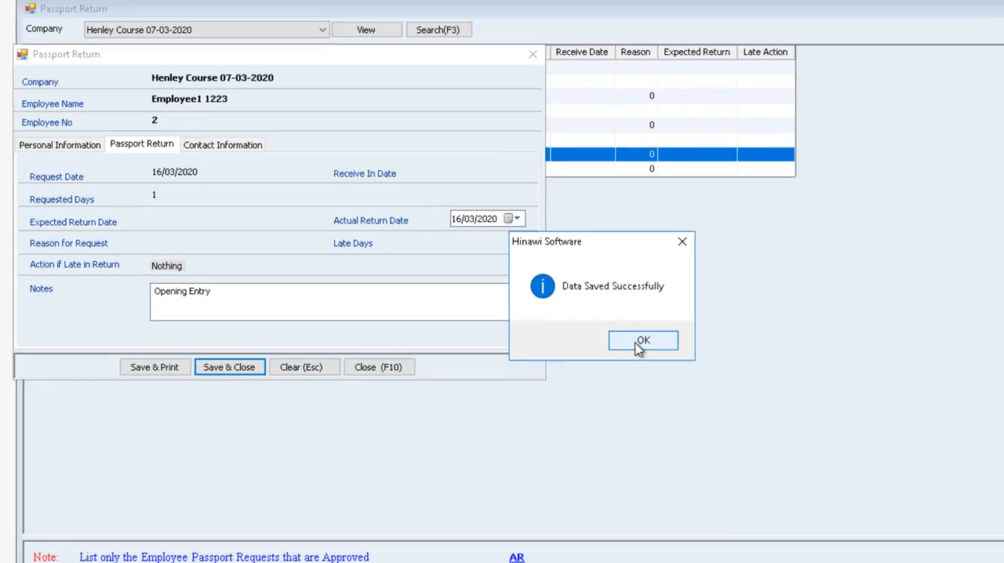
click(642, 342)
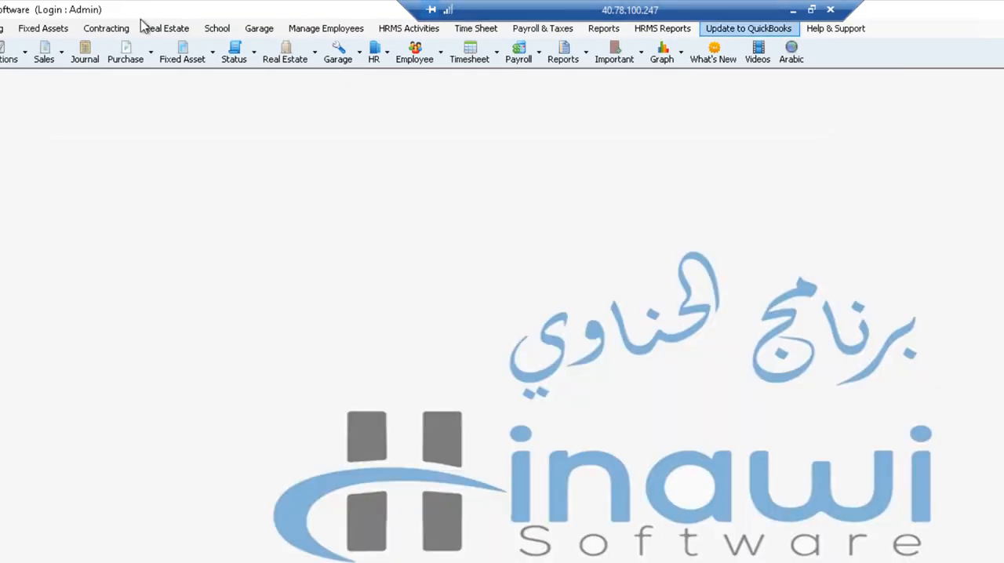
Reopen the single document record of Employee1 1223 to examine the passport holder after the return, and close it.
click(313, 30)
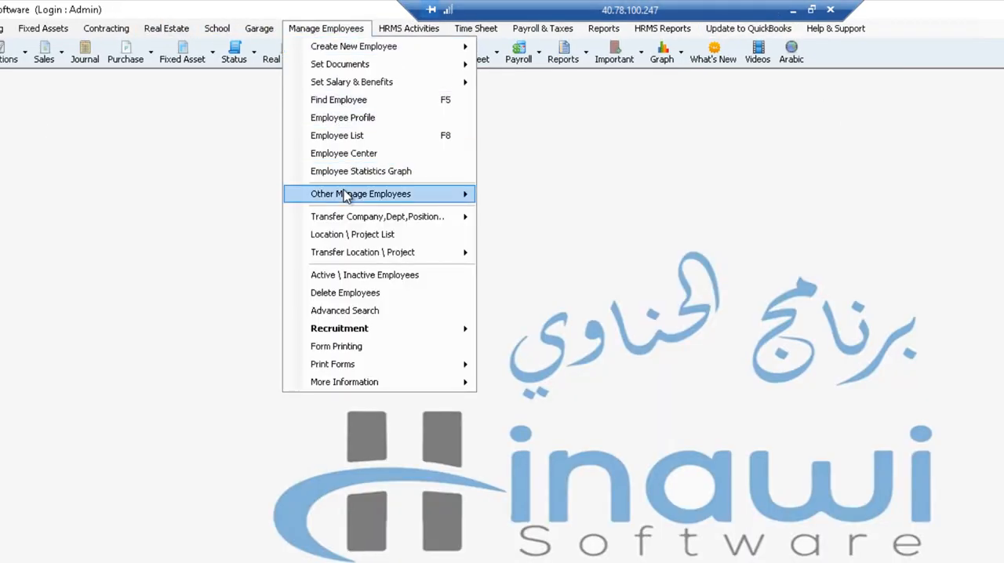
mouse_move(344, 195)
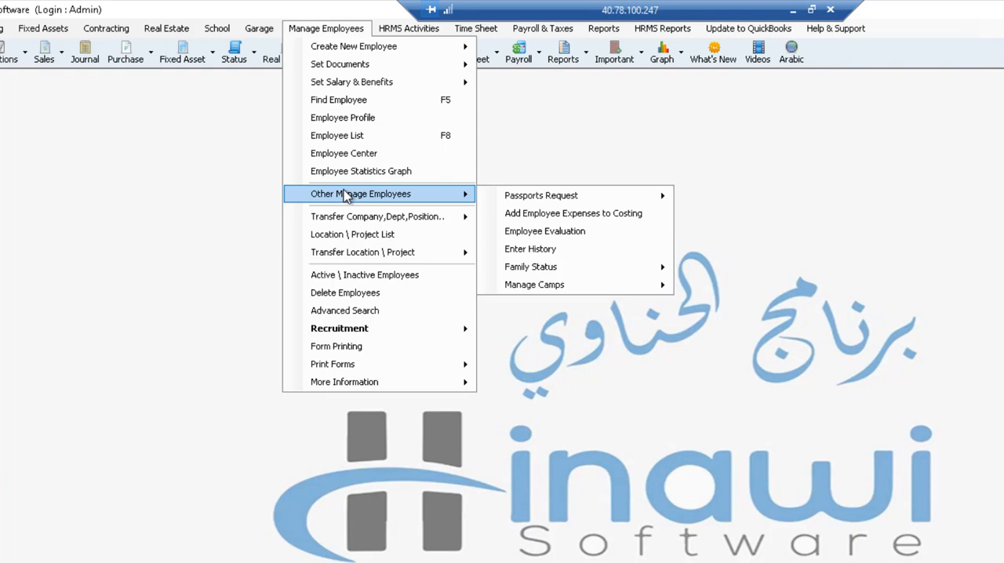
mouse_move(554, 197)
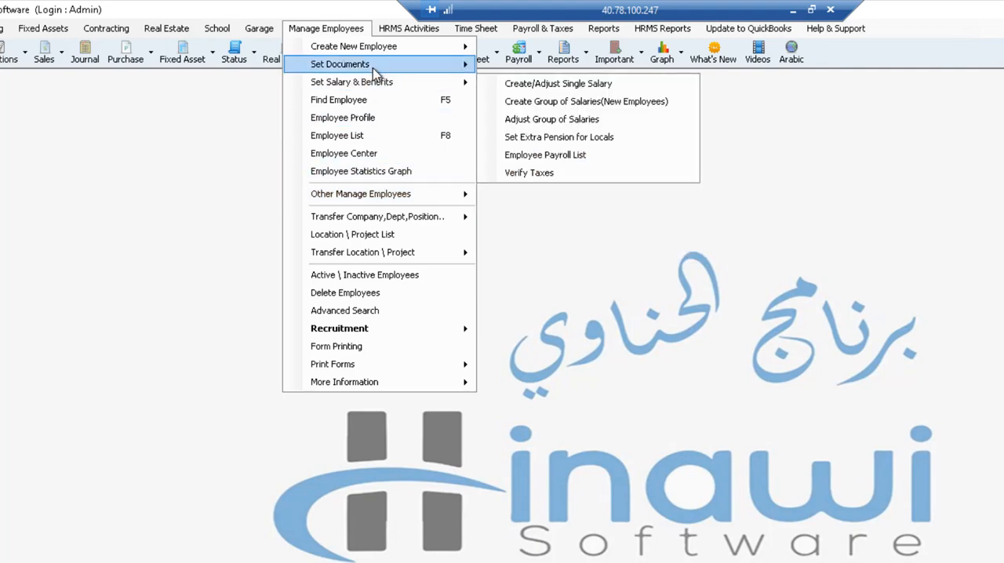
mouse_move(402, 72)
click(534, 67)
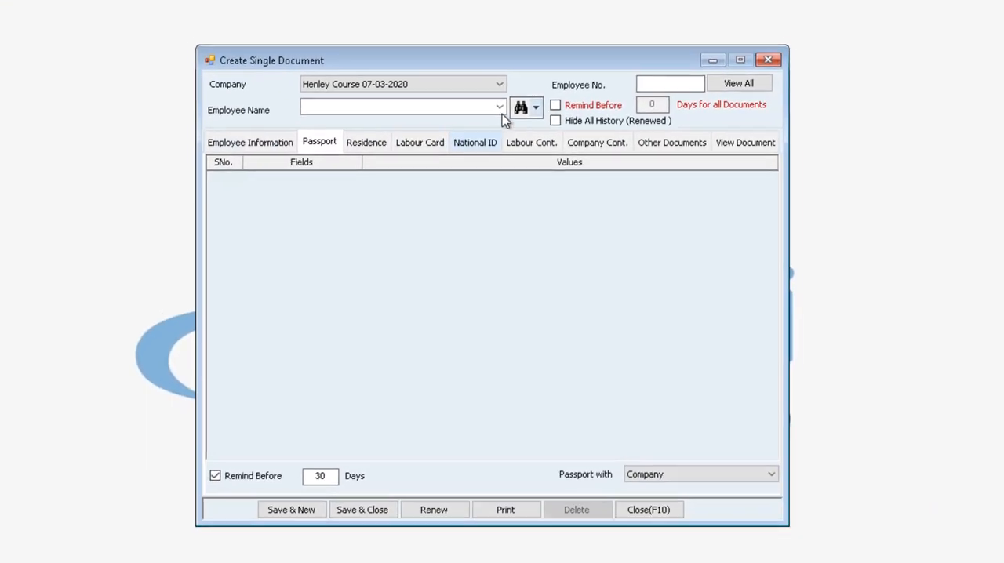
click(628, 267)
click(384, 123)
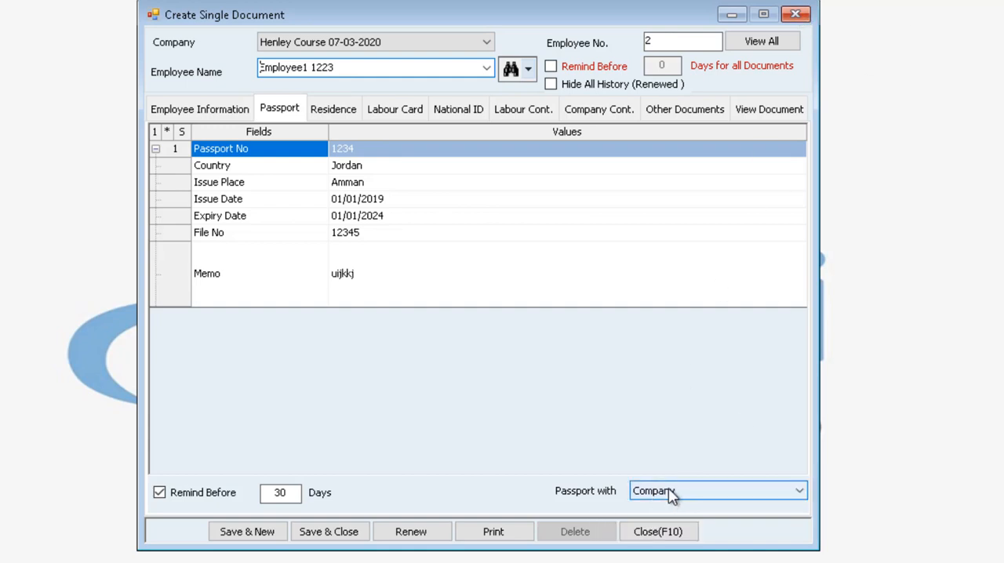
click(796, 15)
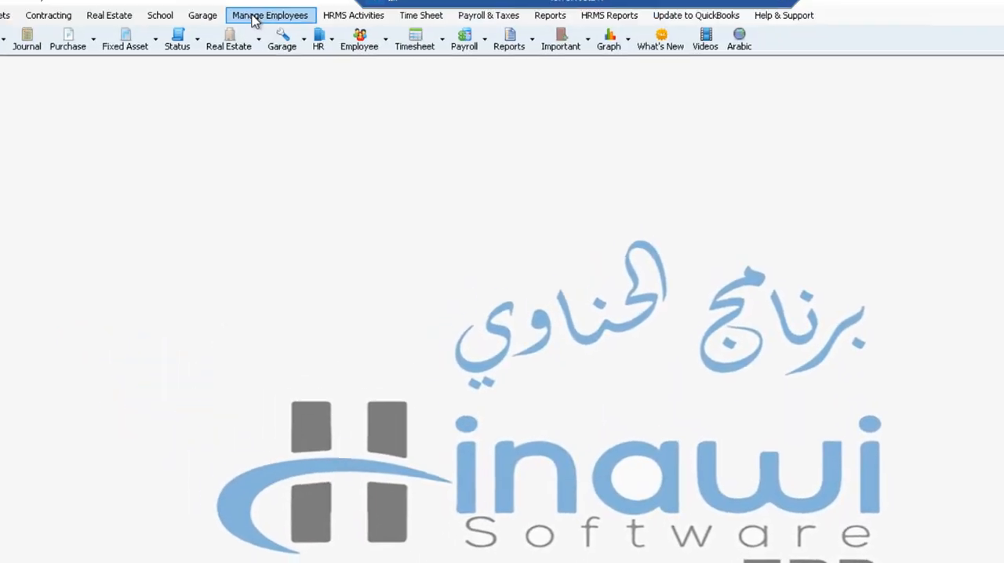
Start a new passport request form for Employee1 1223 in the Henley Course company.
click(270, 13)
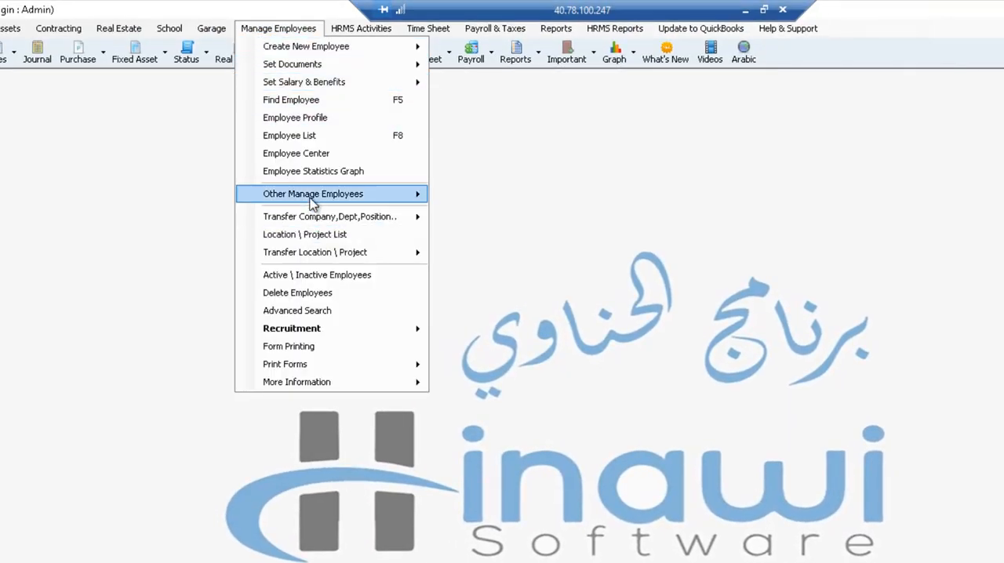
mouse_move(371, 201)
mouse_move(556, 200)
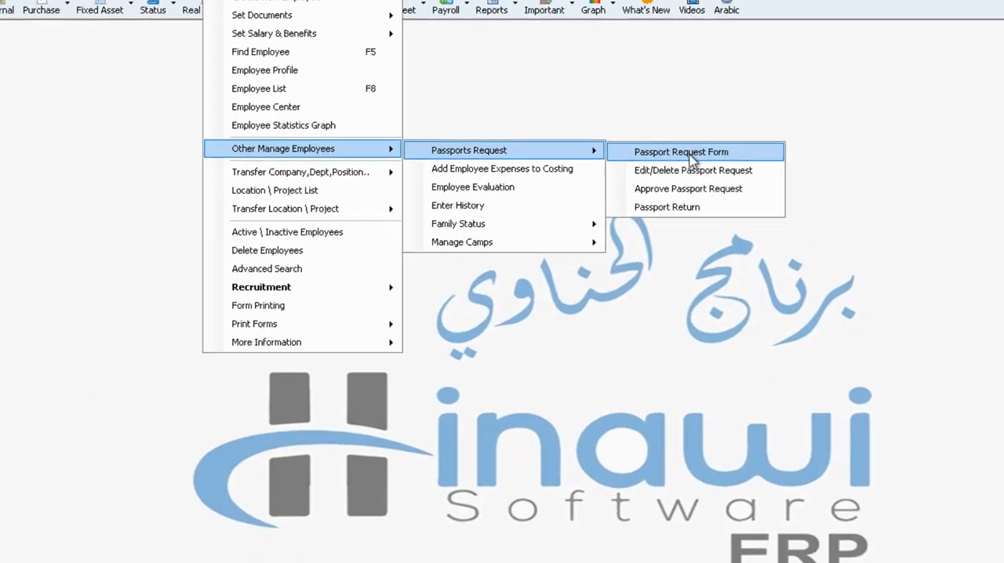
click(681, 152)
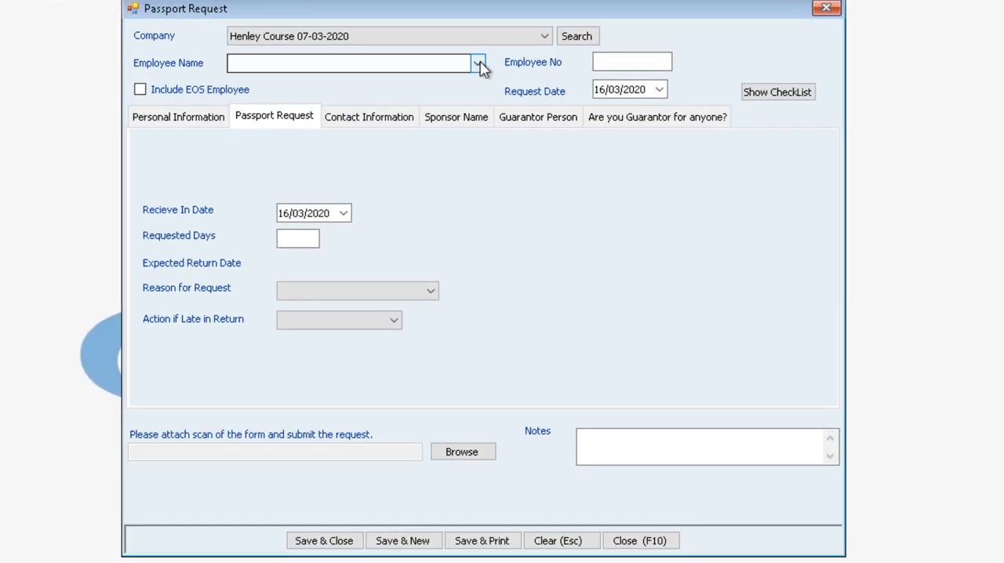
click(477, 63)
click(276, 117)
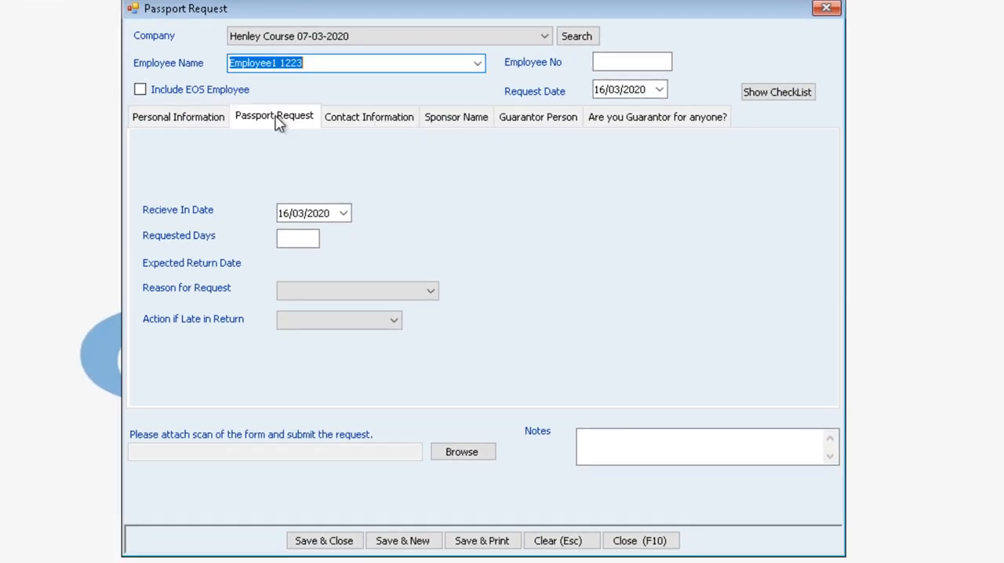
key(Tab)
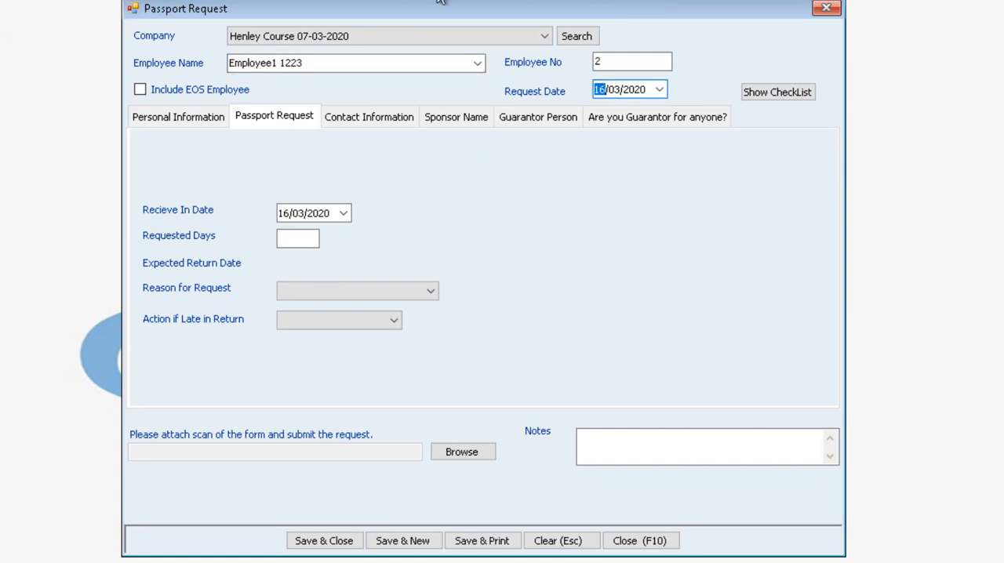
Fill in the passport request with 2 requested days, the reason xxxx and Nothing as the action if late in return.
click(304, 235)
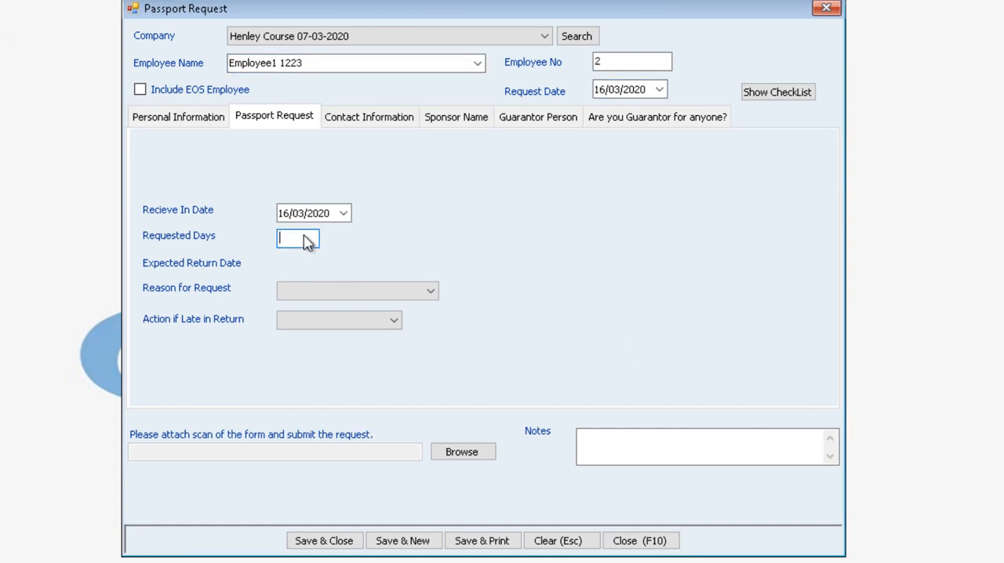
text(2)
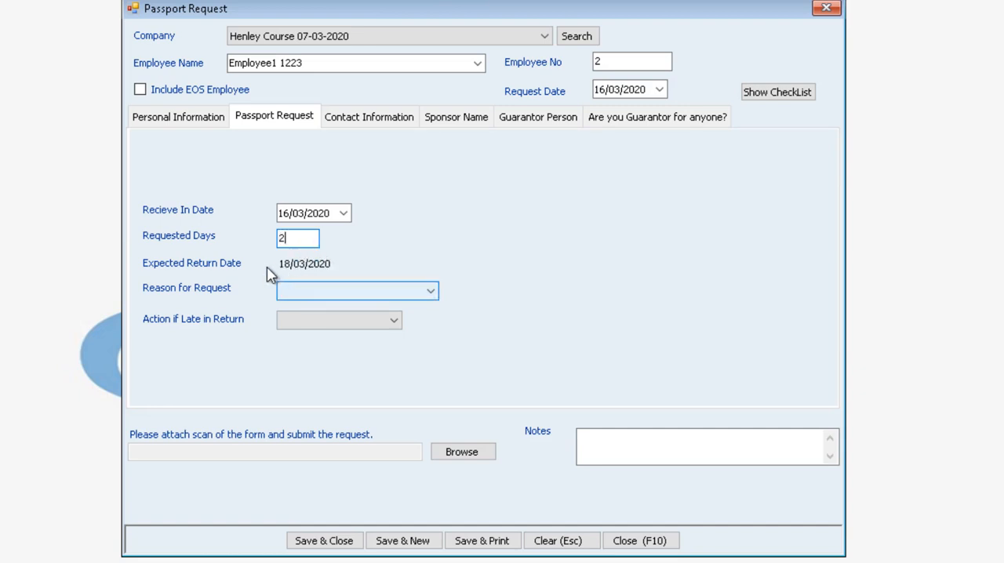
click(329, 298)
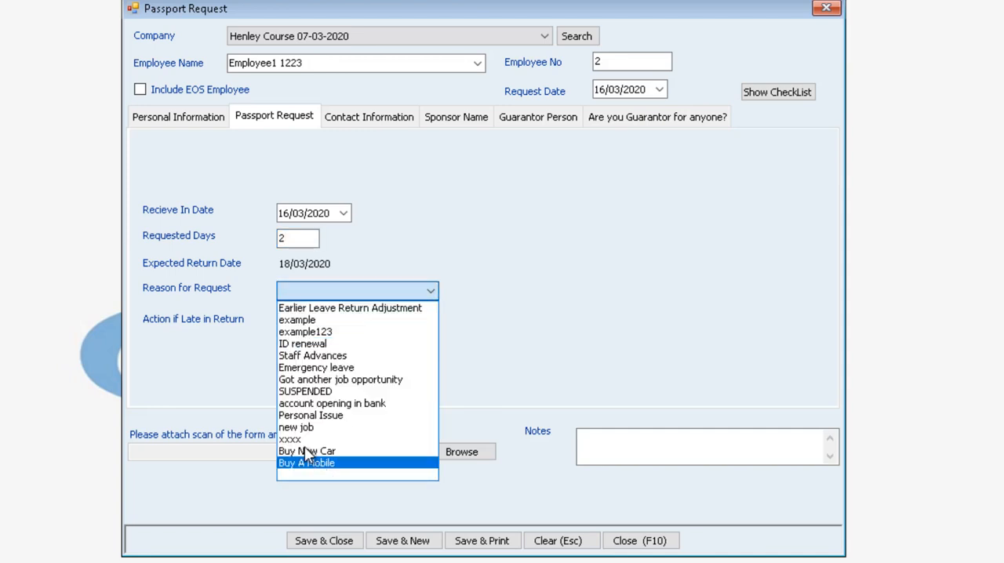
click(306, 440)
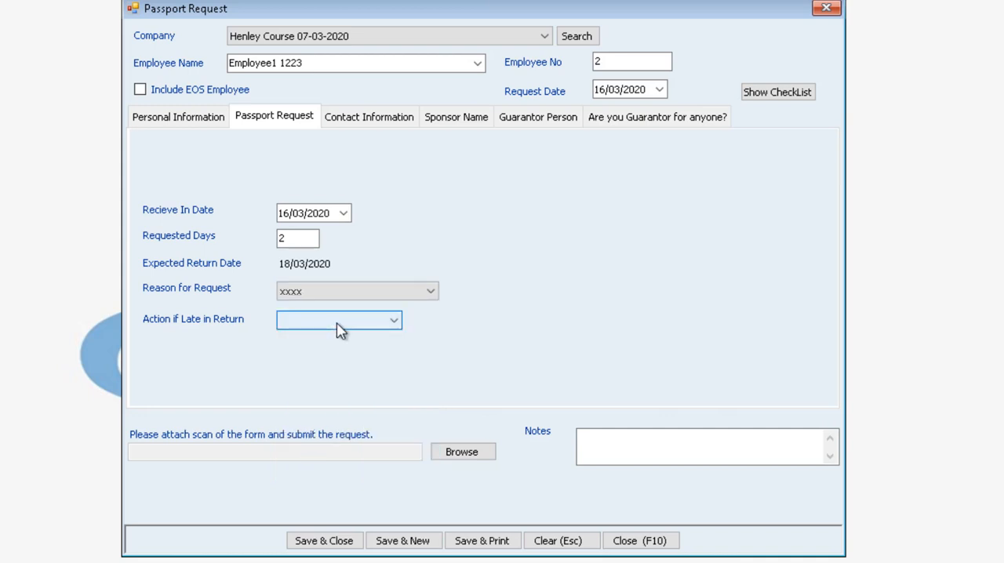
click(340, 325)
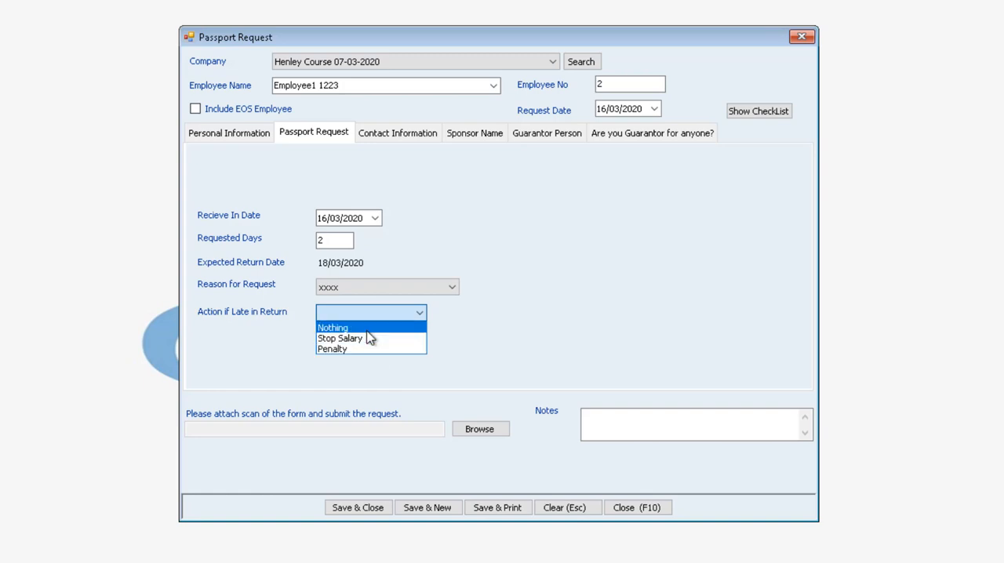
click(369, 329)
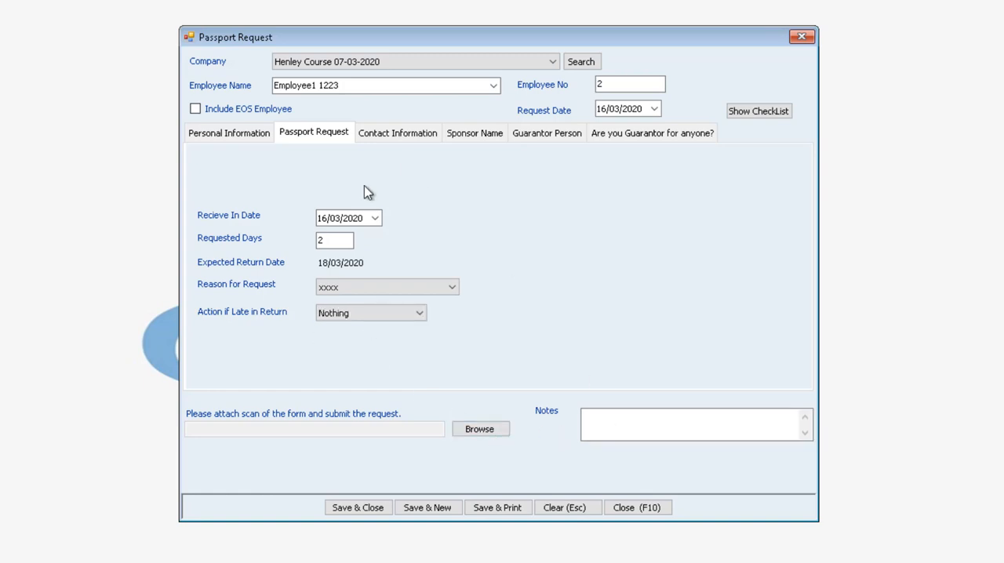
Review the contact, sponsor and guarantor sections of the passport request form without filling them in.
click(369, 140)
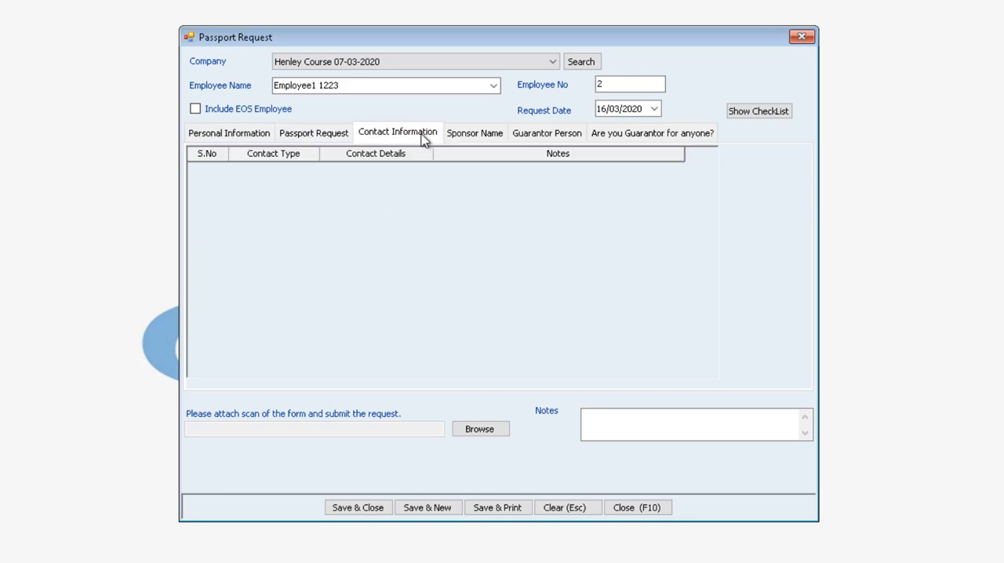
click(467, 143)
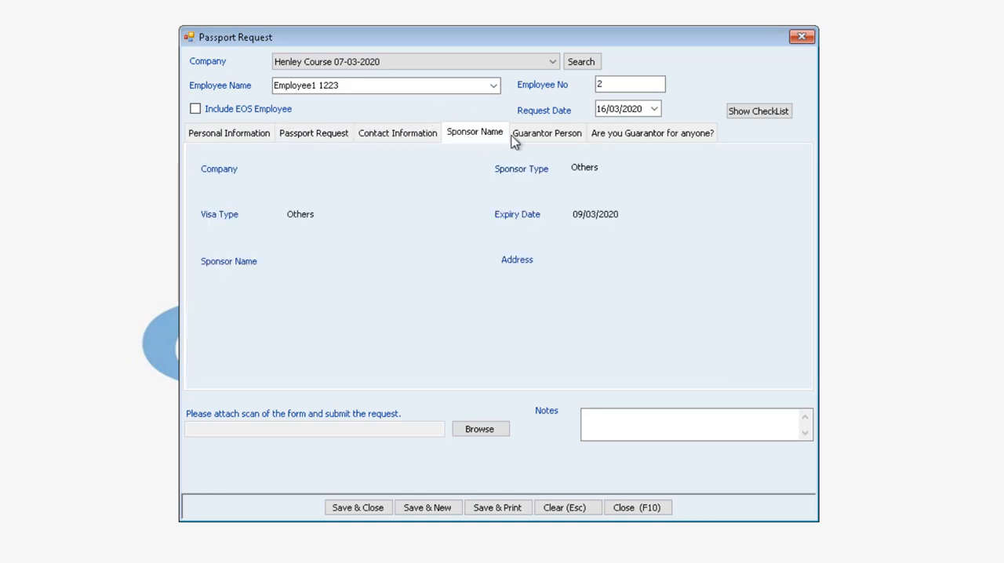
click(421, 140)
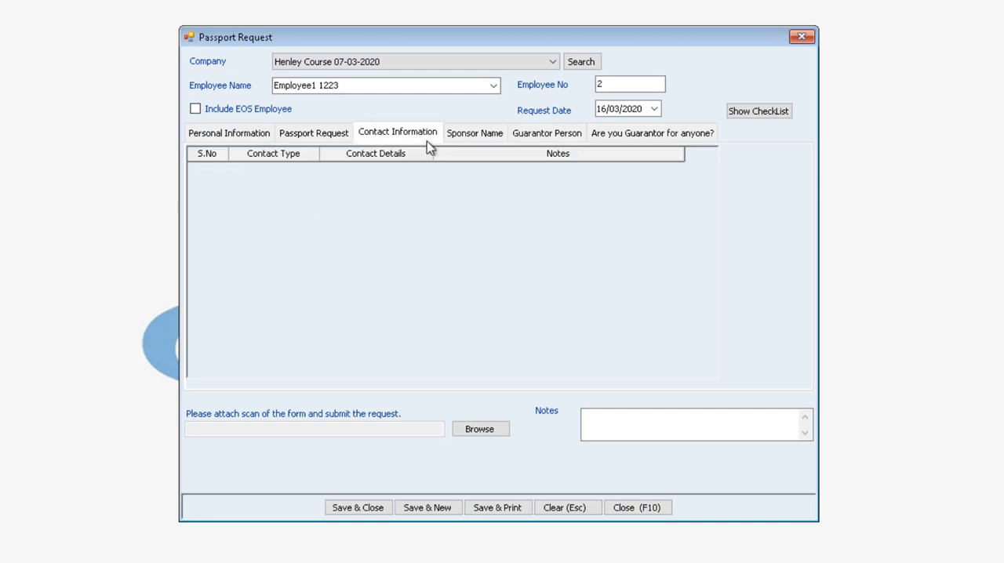
click(534, 139)
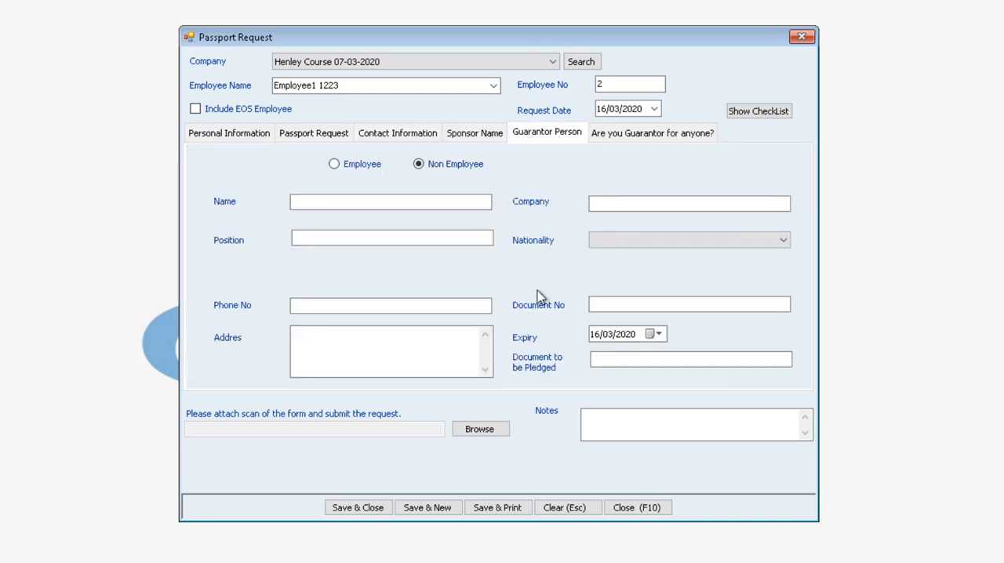
click(623, 139)
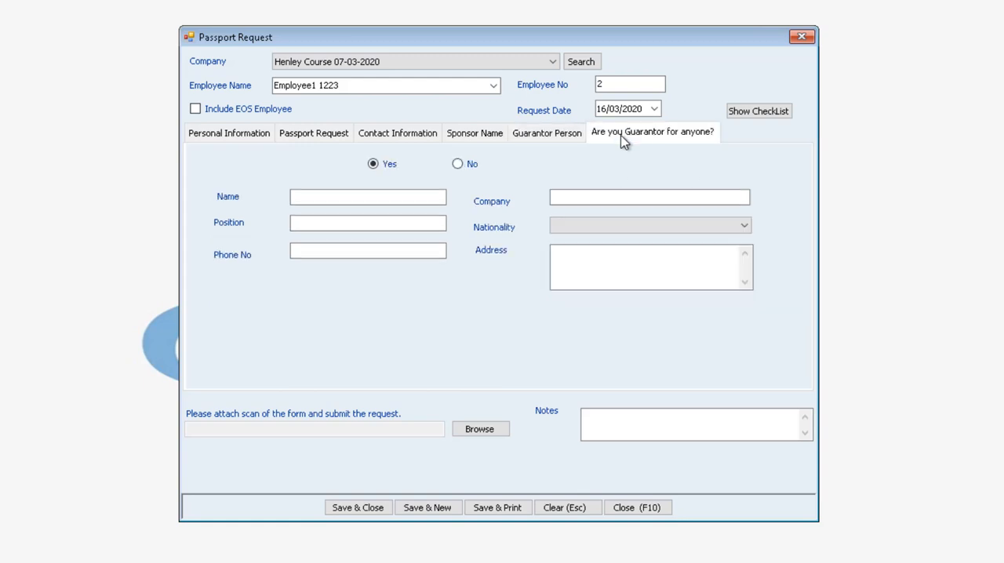
click(310, 133)
click(519, 135)
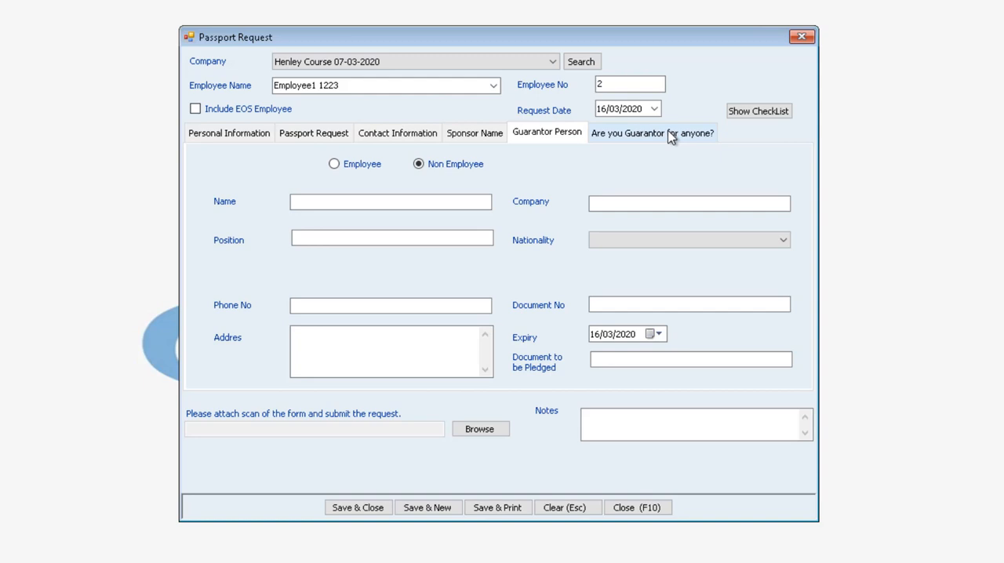
click(671, 138)
Go back to the passport request details, then save and close the request for Employee1 1223.
click(333, 134)
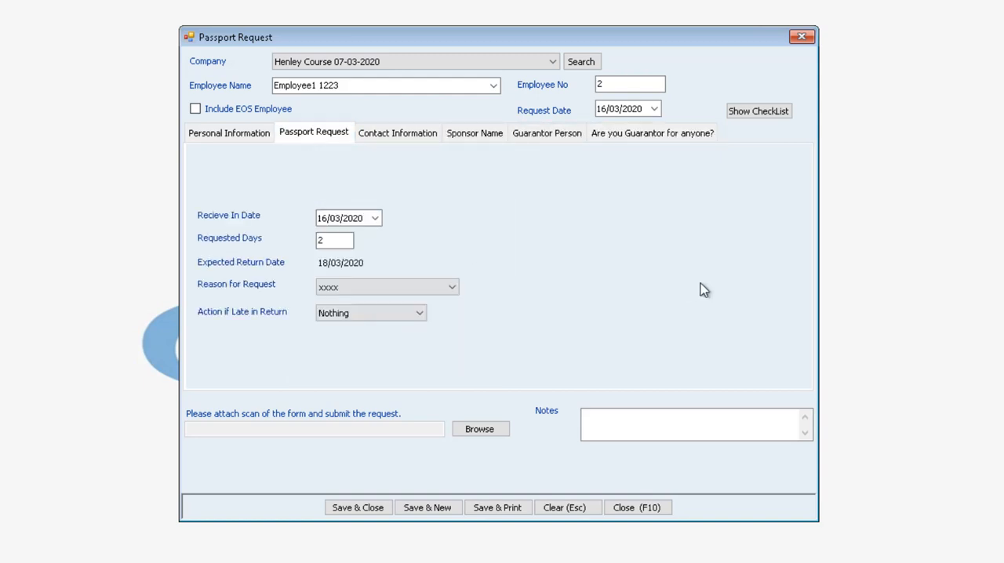
click(365, 516)
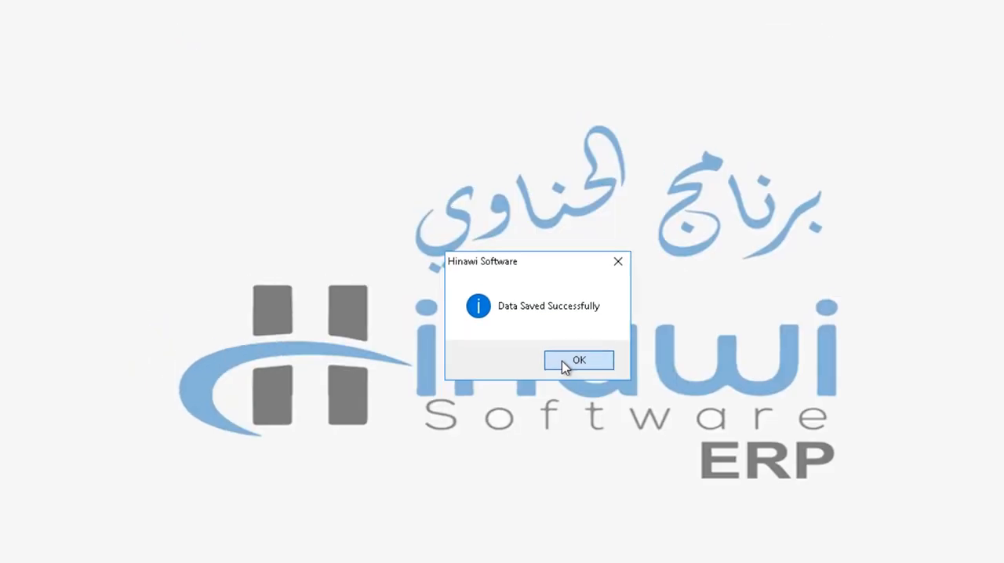
click(527, 318)
Approve the pending passport request of Employee1 1223 in the Henley Course company and close the approval list.
click(340, 32)
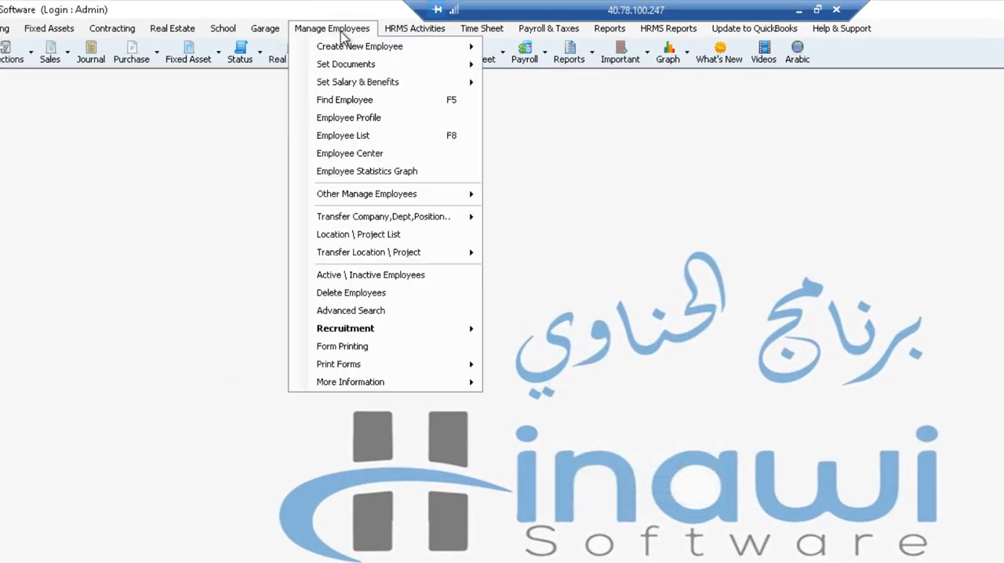
mouse_move(366, 197)
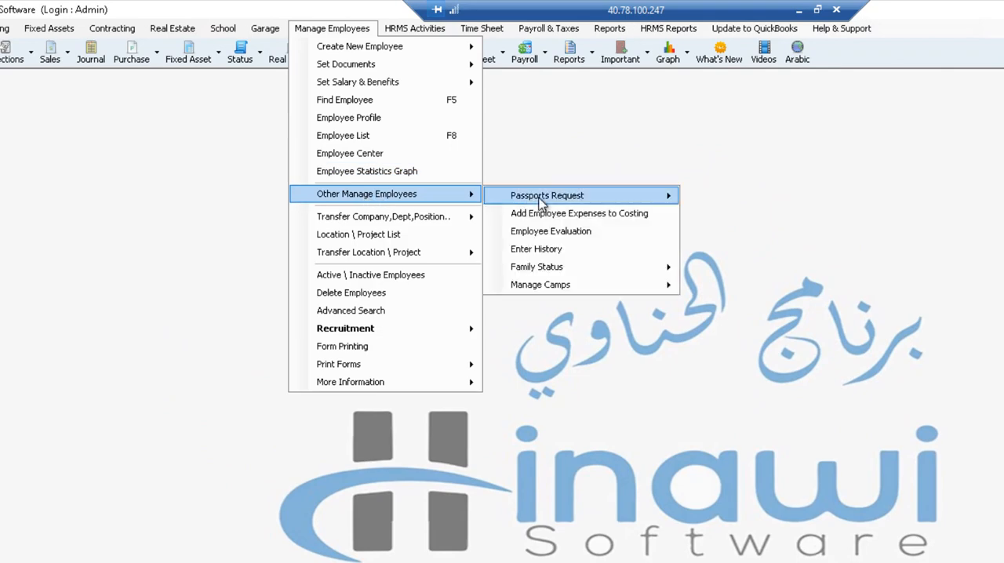
mouse_move(542, 200)
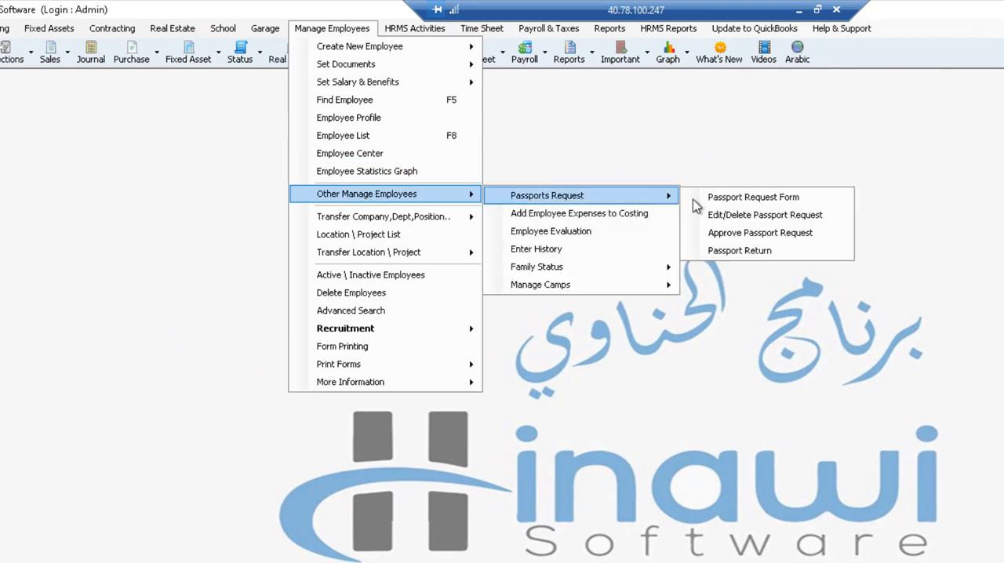
click(769, 234)
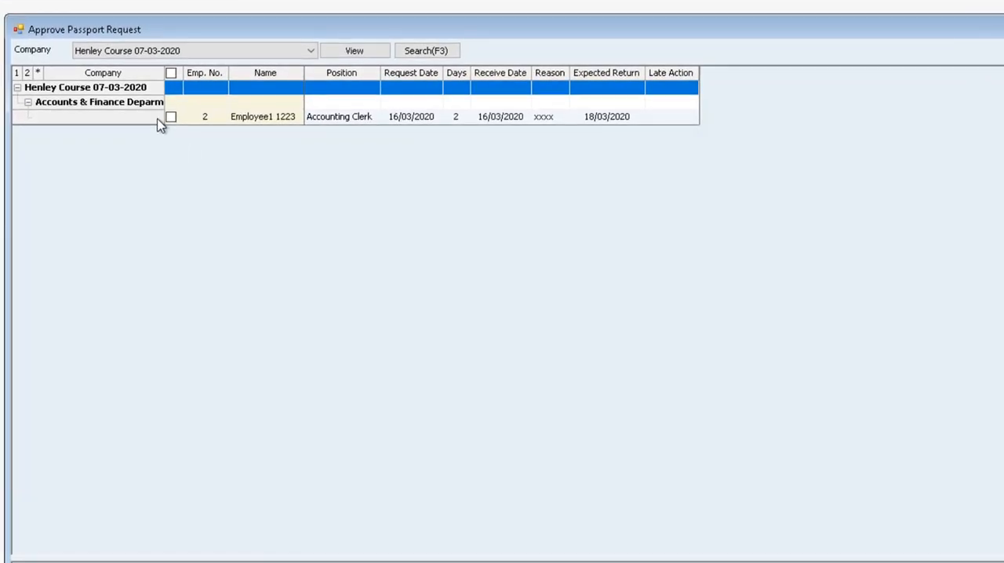
click(170, 116)
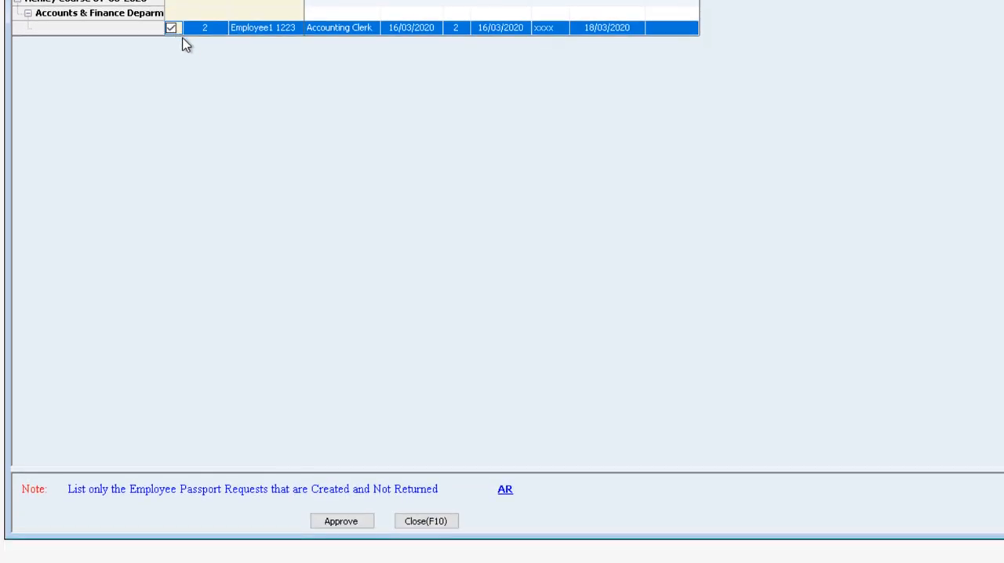
click(327, 523)
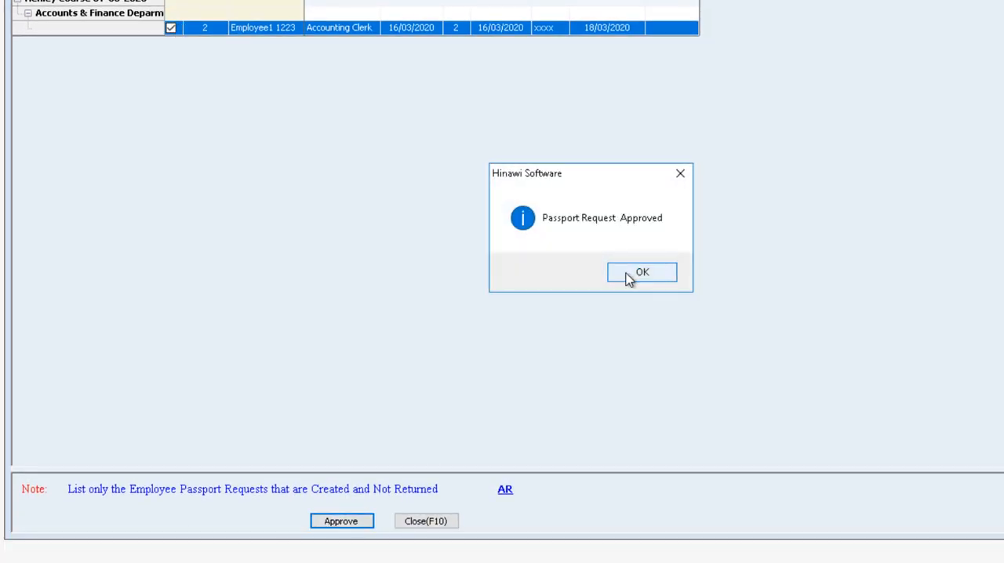
click(634, 274)
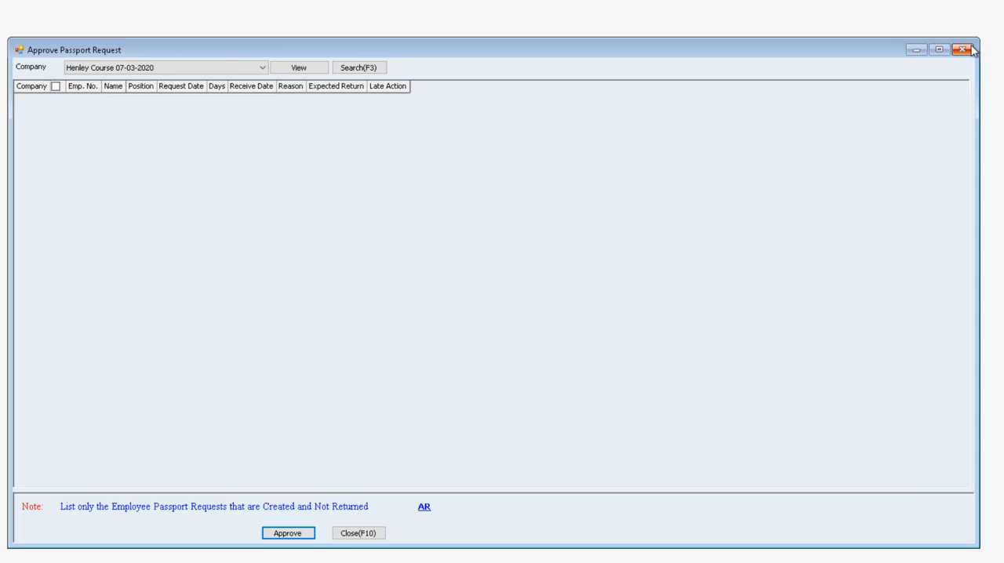
click(962, 50)
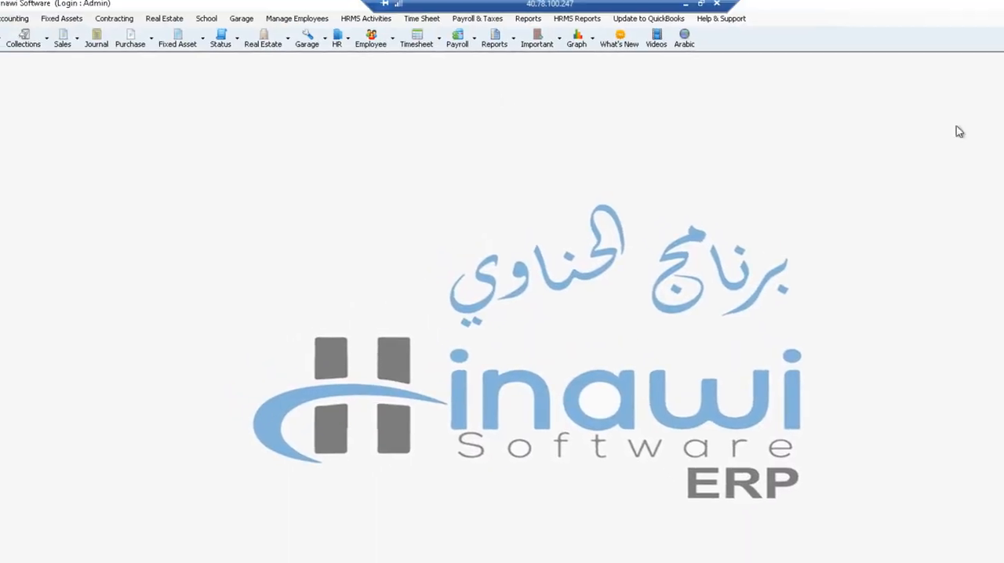
Return the passport of Employee1 1223 from the list of approved requests, saving and closing the return form.
click(300, 23)
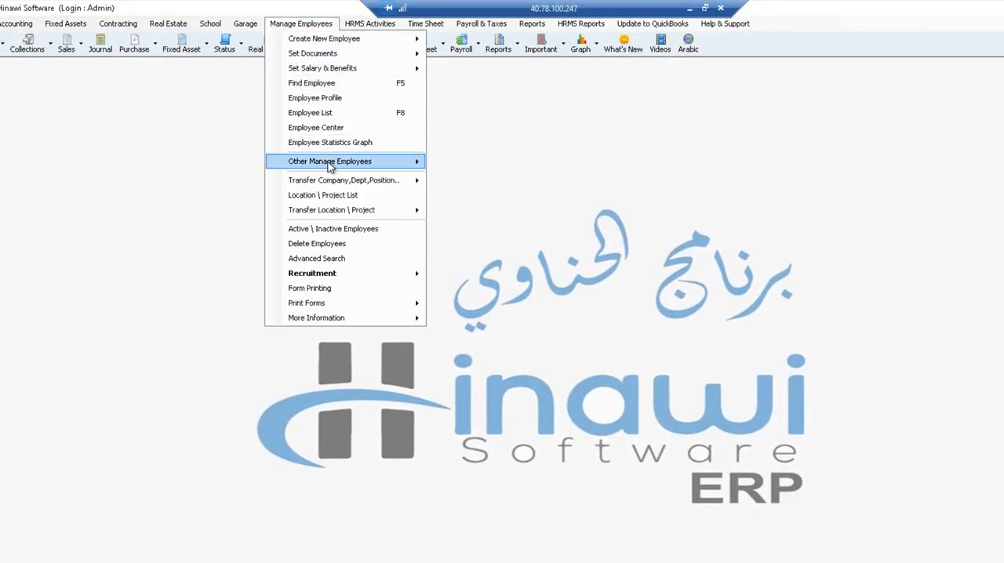
mouse_move(331, 167)
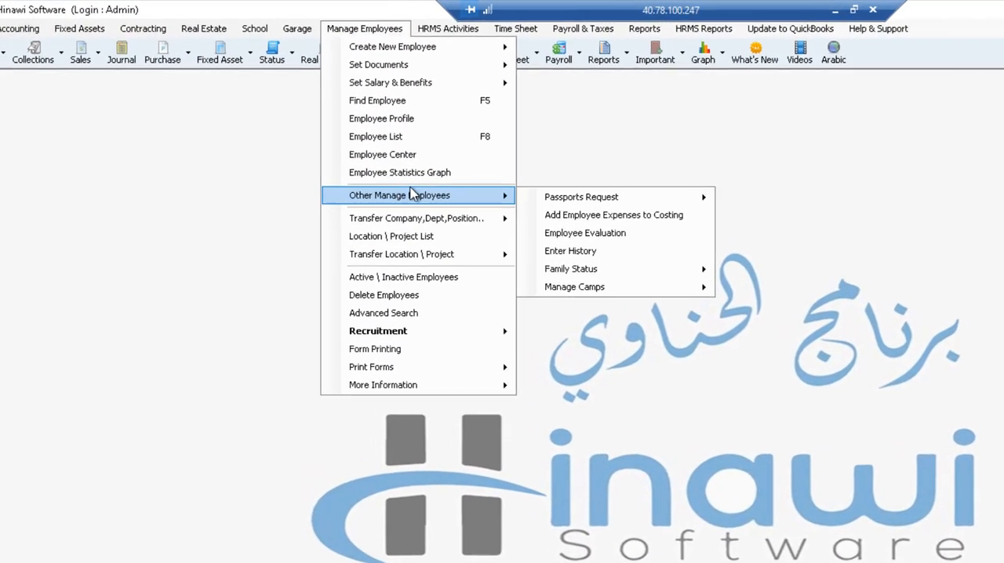
mouse_move(620, 203)
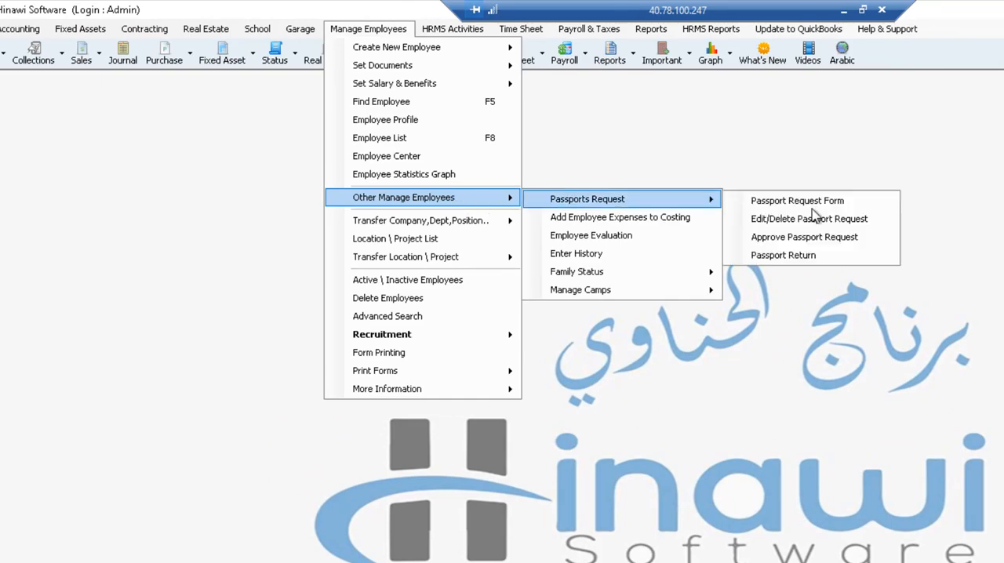
click(792, 240)
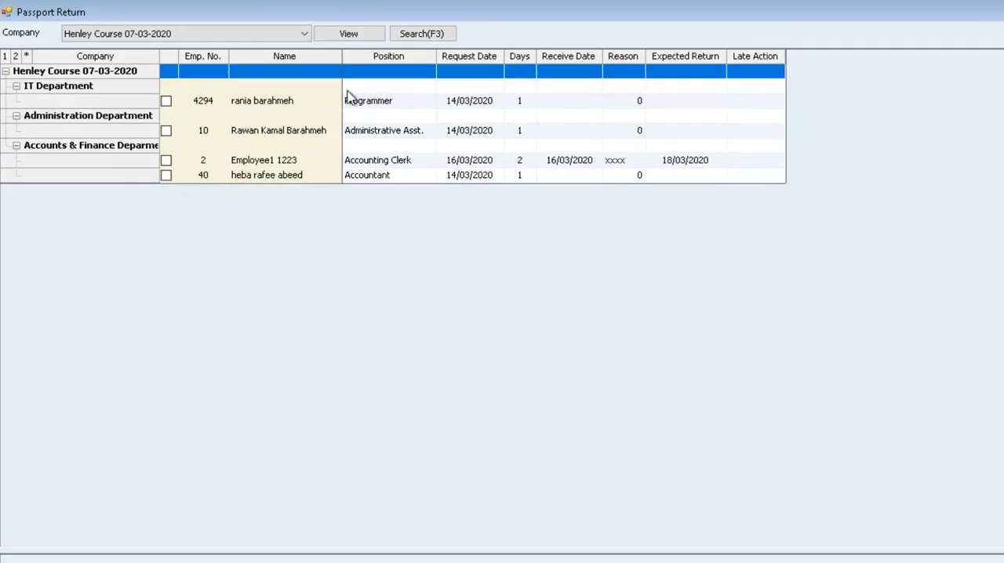
click(166, 160)
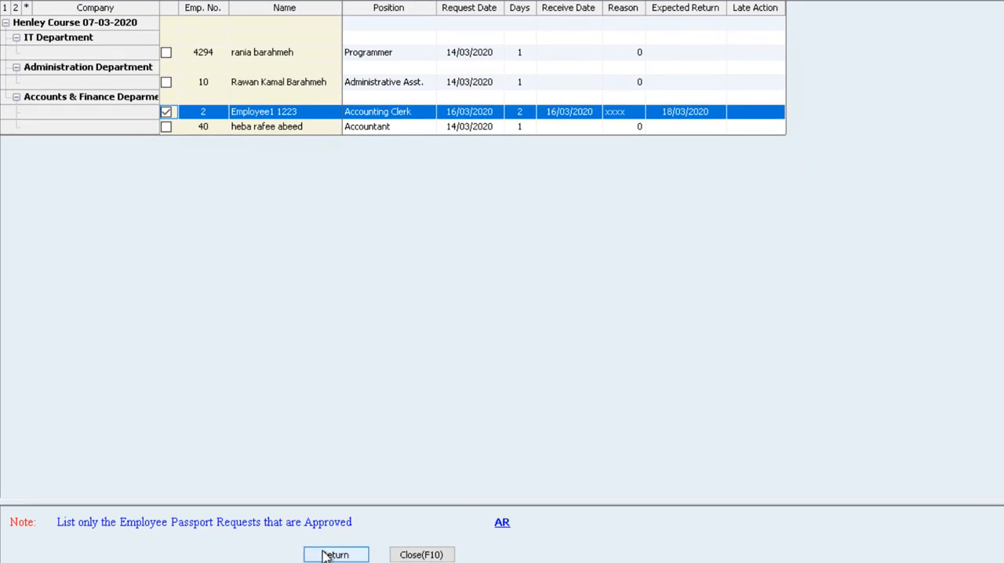
click(335, 555)
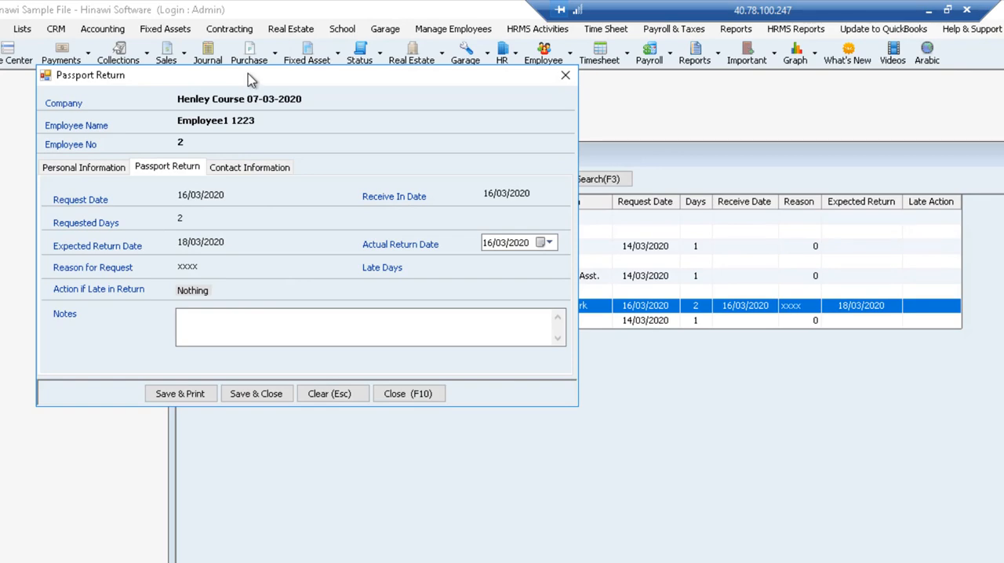
drag(251, 81, 643, 289)
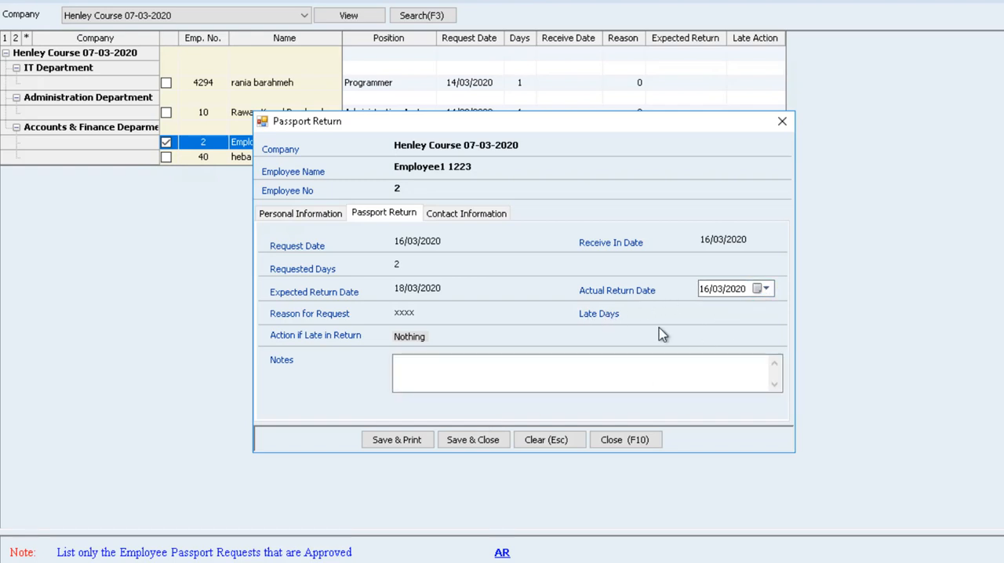
click(453, 442)
click(601, 335)
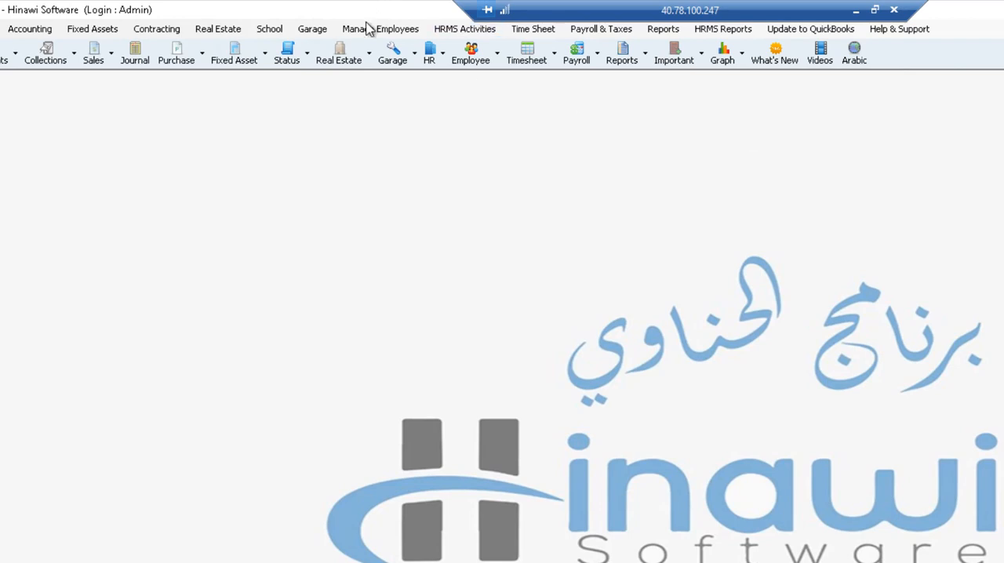
Check who holds the passport in the single document record of Employee1 1223, and close the record.
click(365, 32)
mouse_move(424, 67)
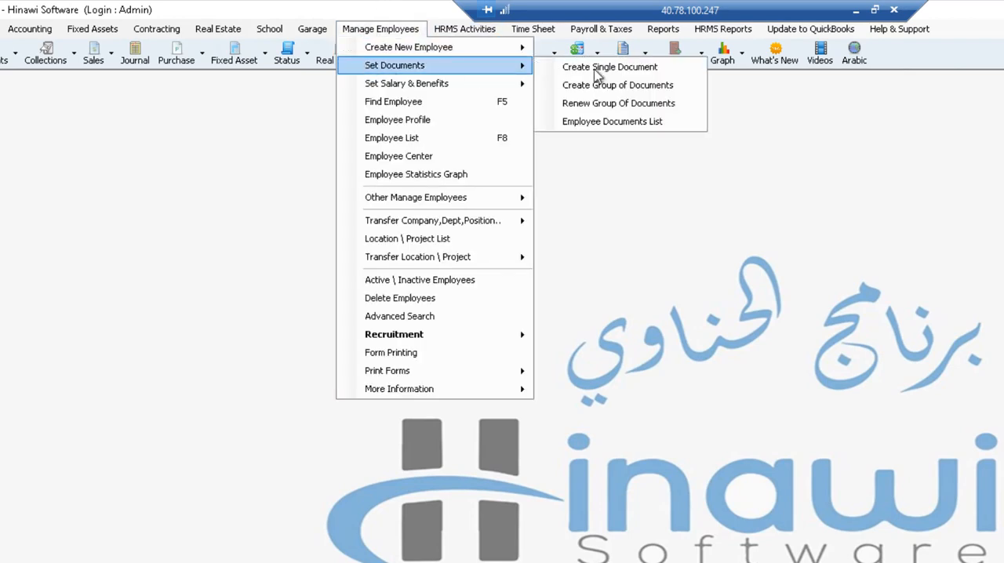
click(601, 61)
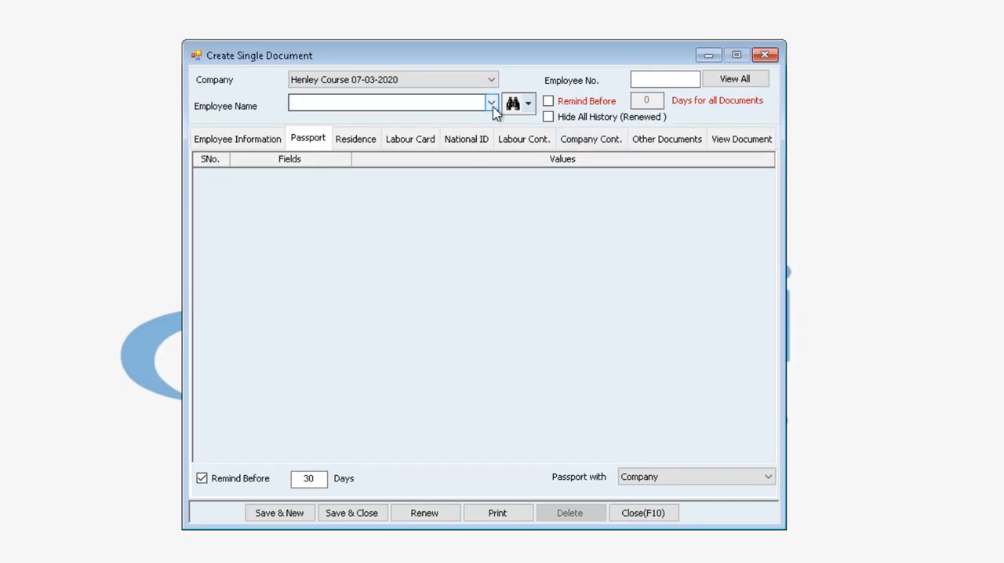
click(491, 103)
click(383, 151)
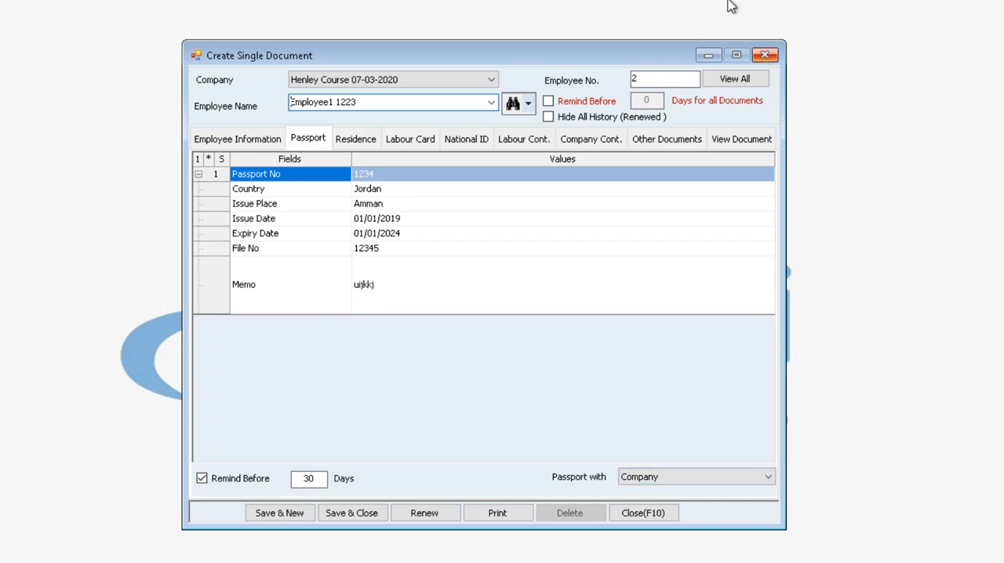
click(765, 55)
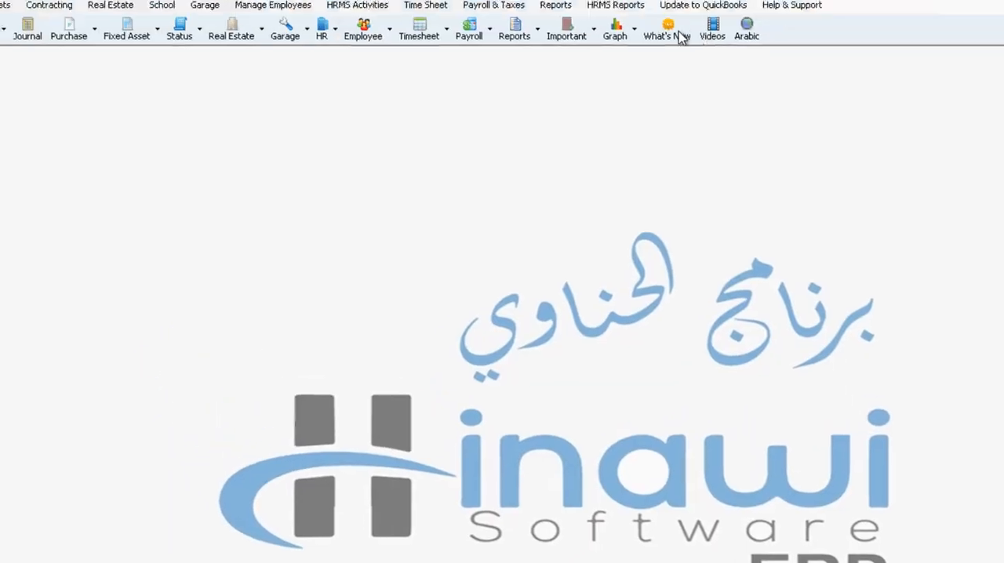
click(633, 29)
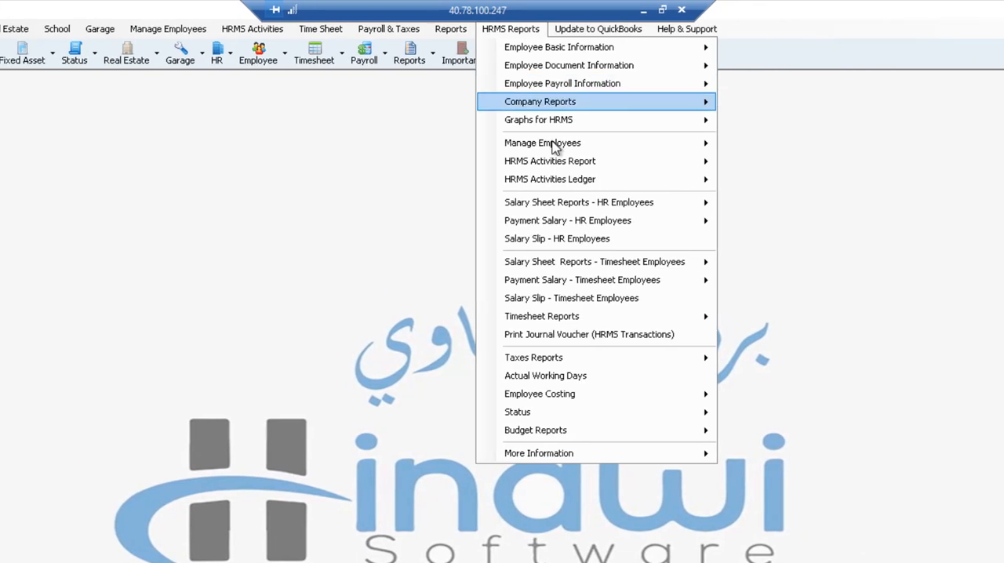
mouse_move(555, 151)
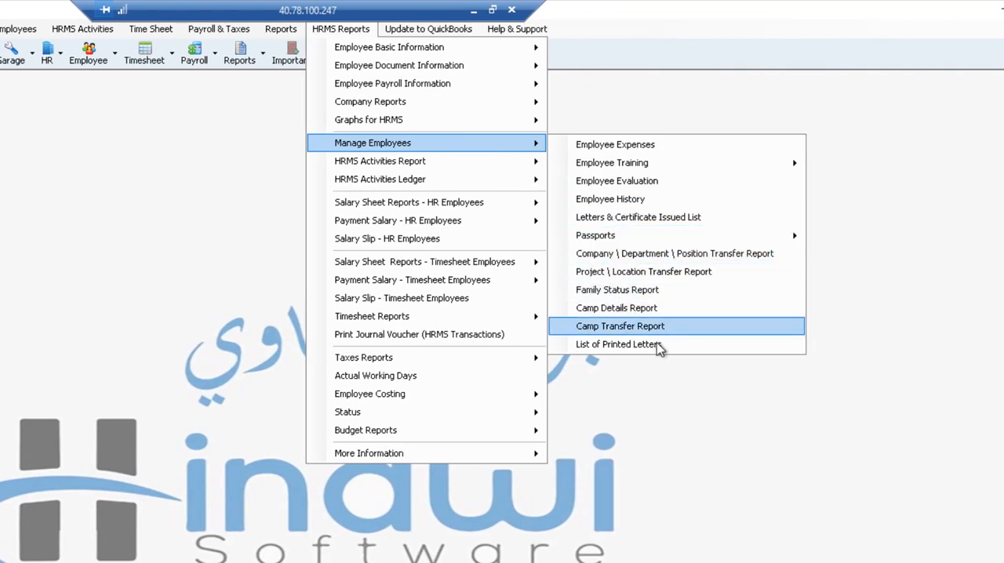
mouse_move(633, 242)
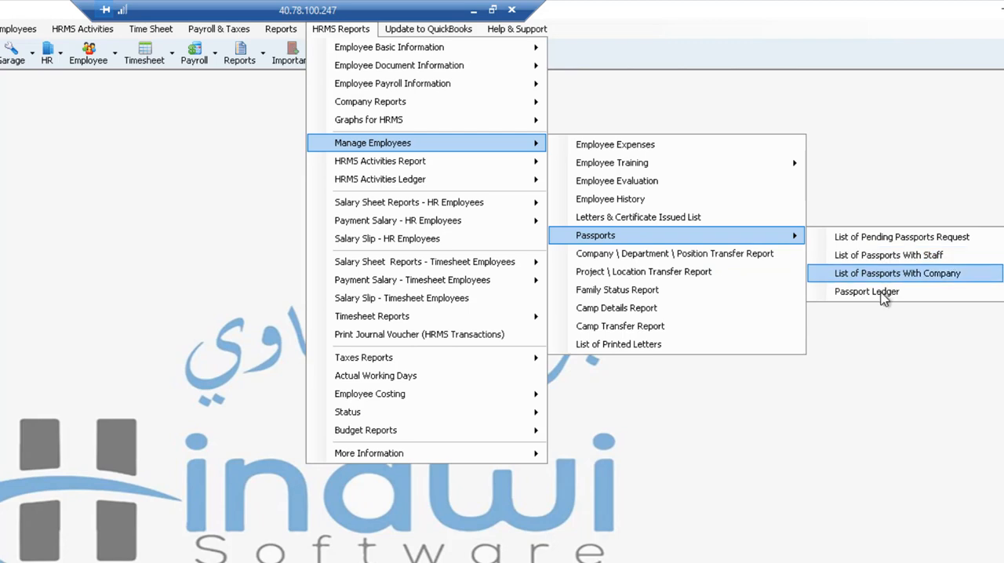
click(878, 414)
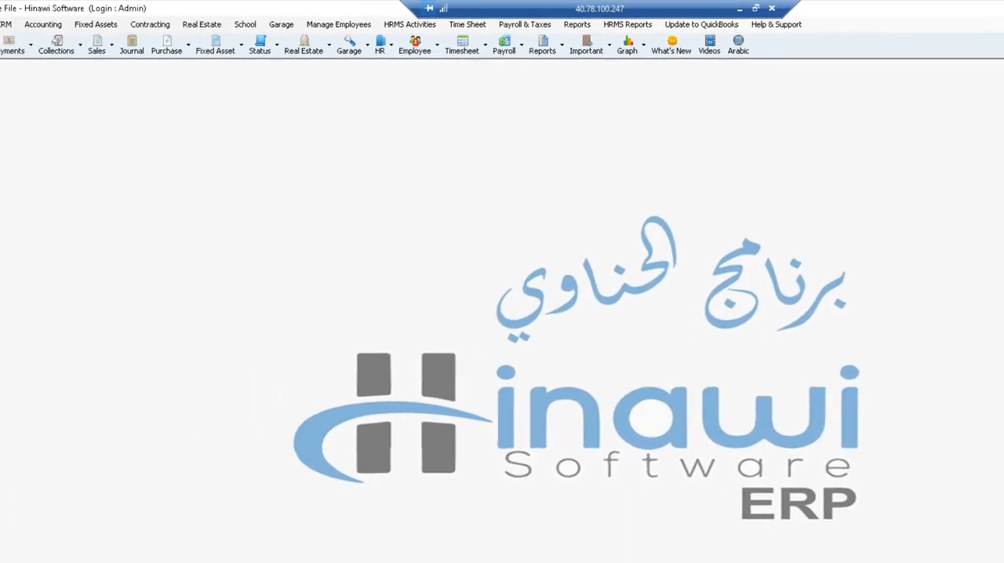